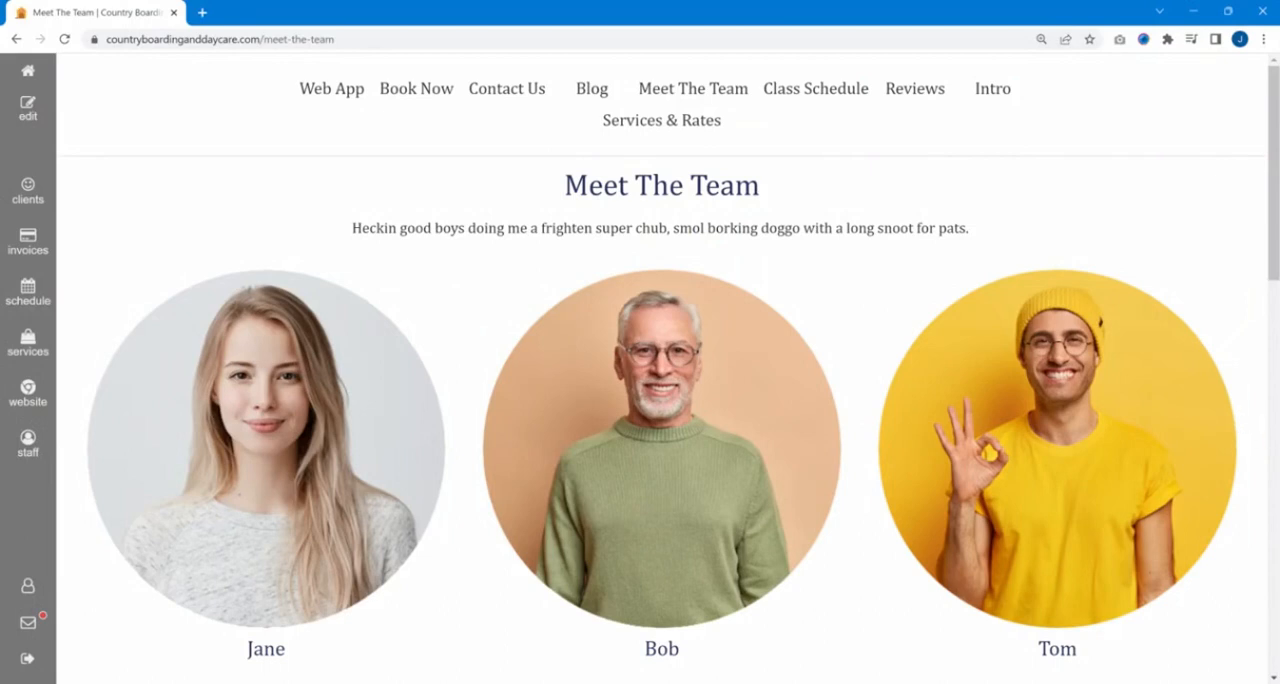
# Open the Meet The Team page for editing and examine its header, body and footer sections.
pyautogui.scroll(-1, 491, 263)
pyautogui.scroll(1, 560, 220)
pyautogui.click(38, 120)
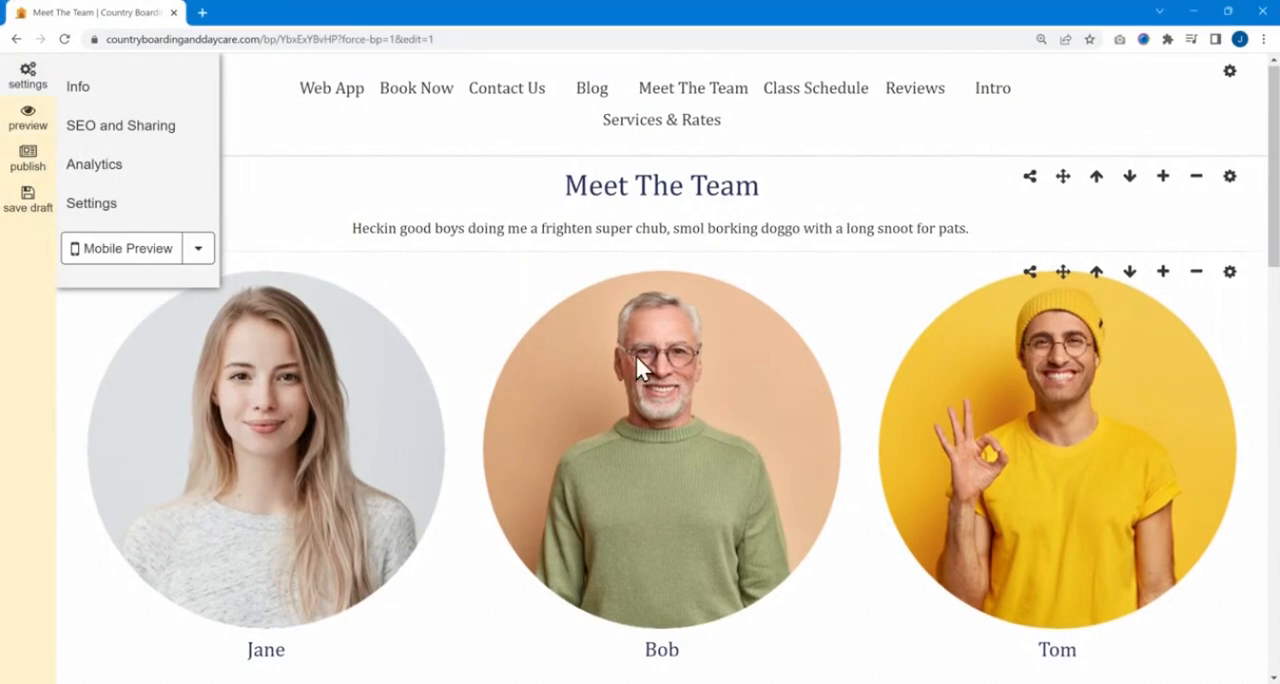
pyautogui.scroll(-5, 636, 353)
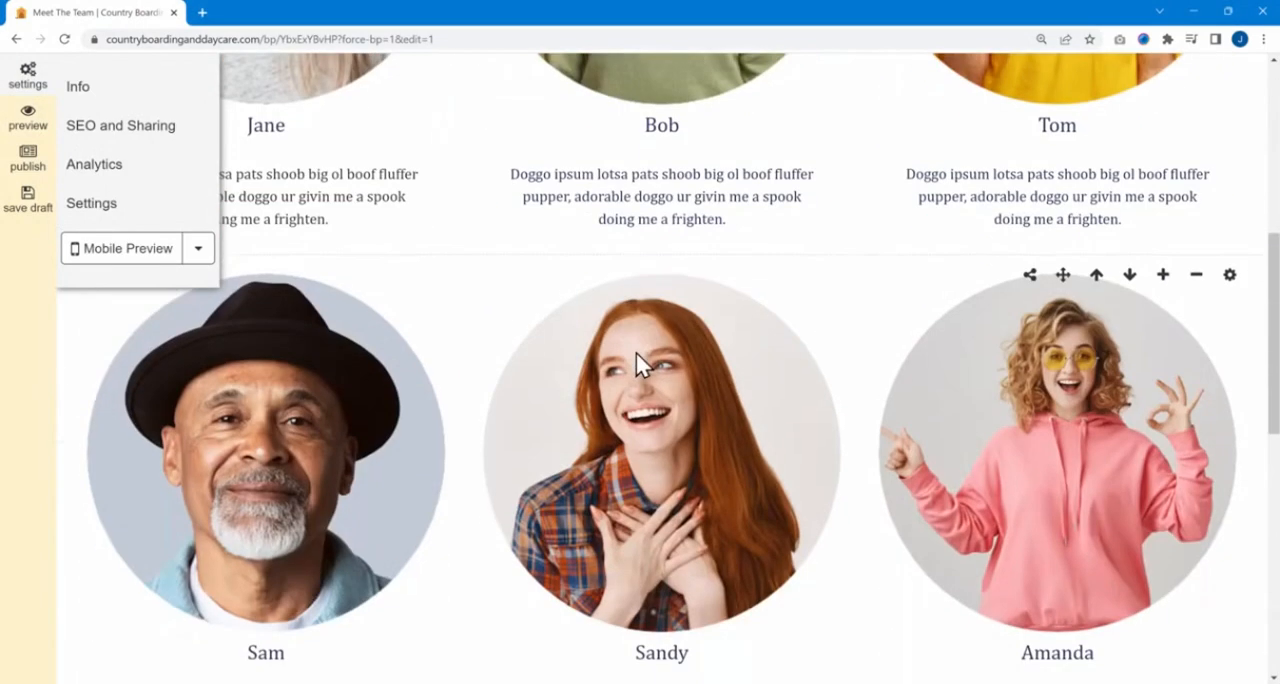
pyautogui.scroll(-7, 637, 358)
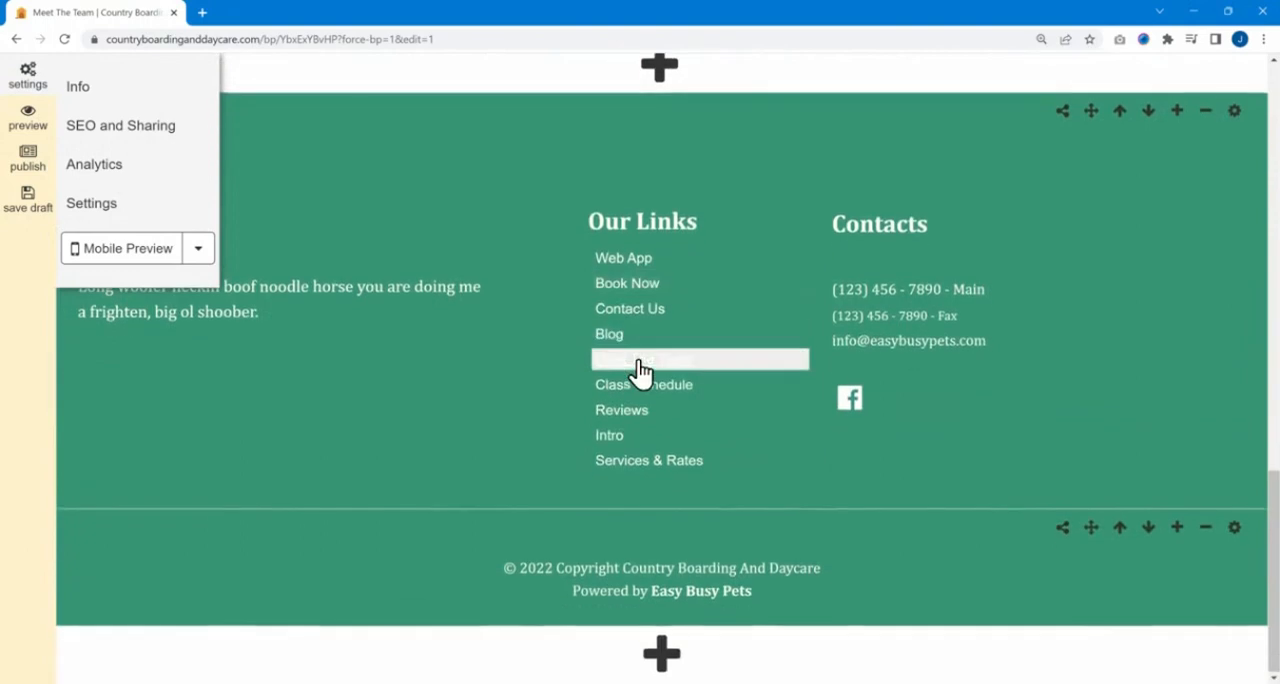
pyautogui.scroll(12, 640, 371)
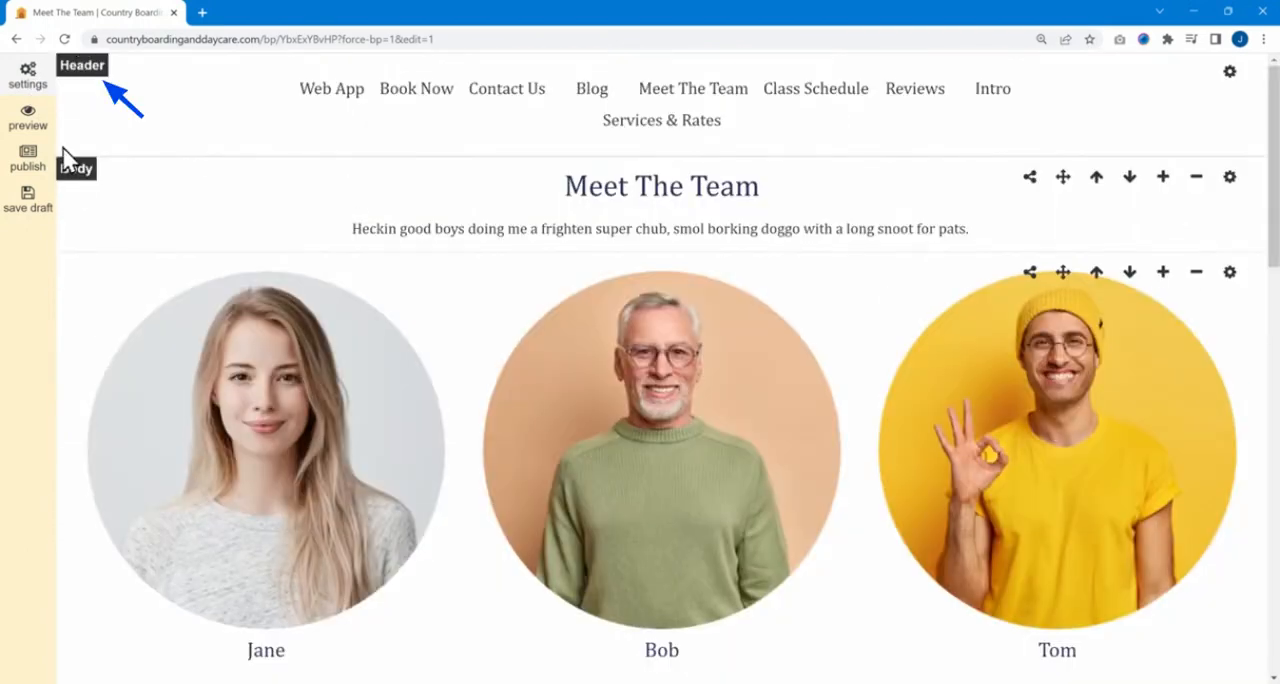
pyautogui.scroll(-12, 229, 240)
pyautogui.scroll(-1, 229, 258)
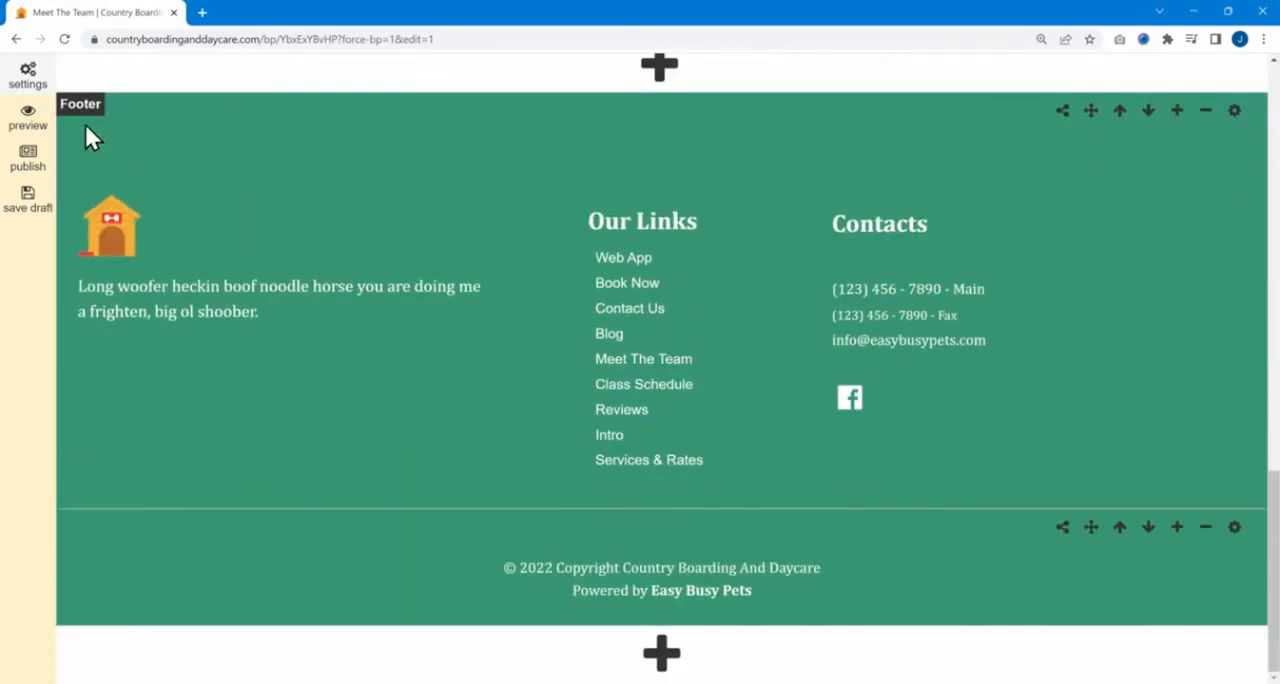
pyautogui.scroll(12, 551, 263)
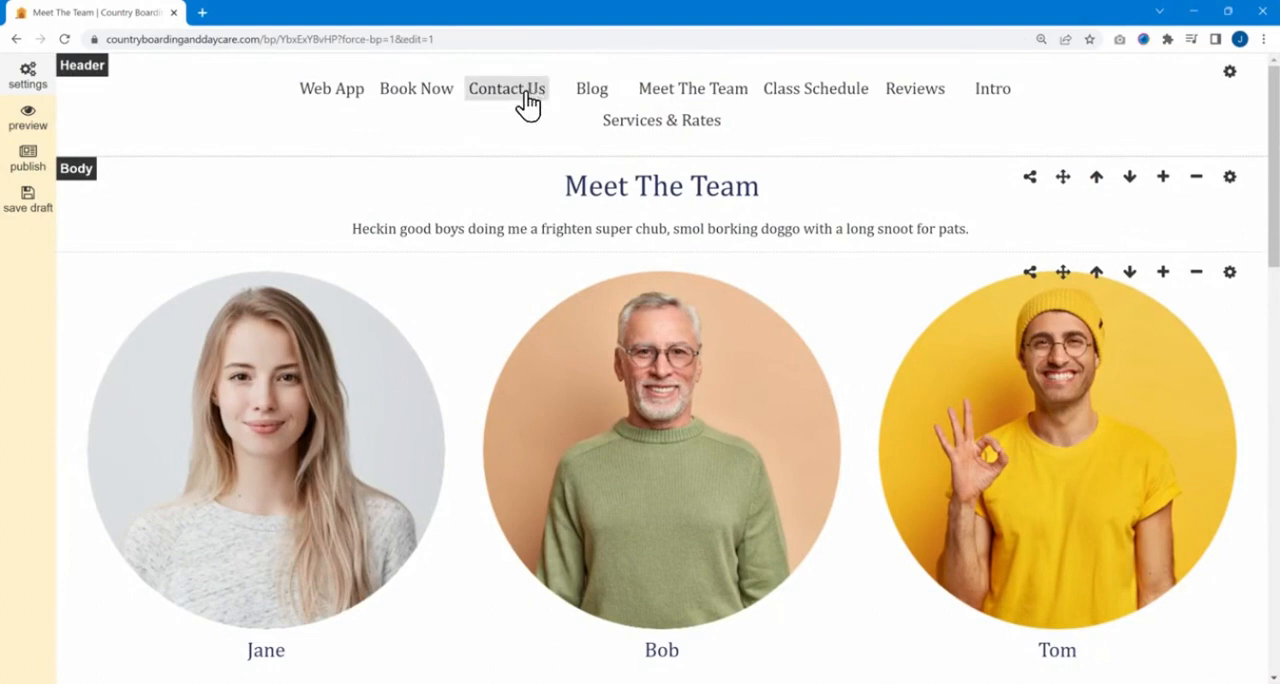
# Review the Meet The Team page in the editor and publish it.
pyautogui.click(28, 76)
pyautogui.click(93, 205)
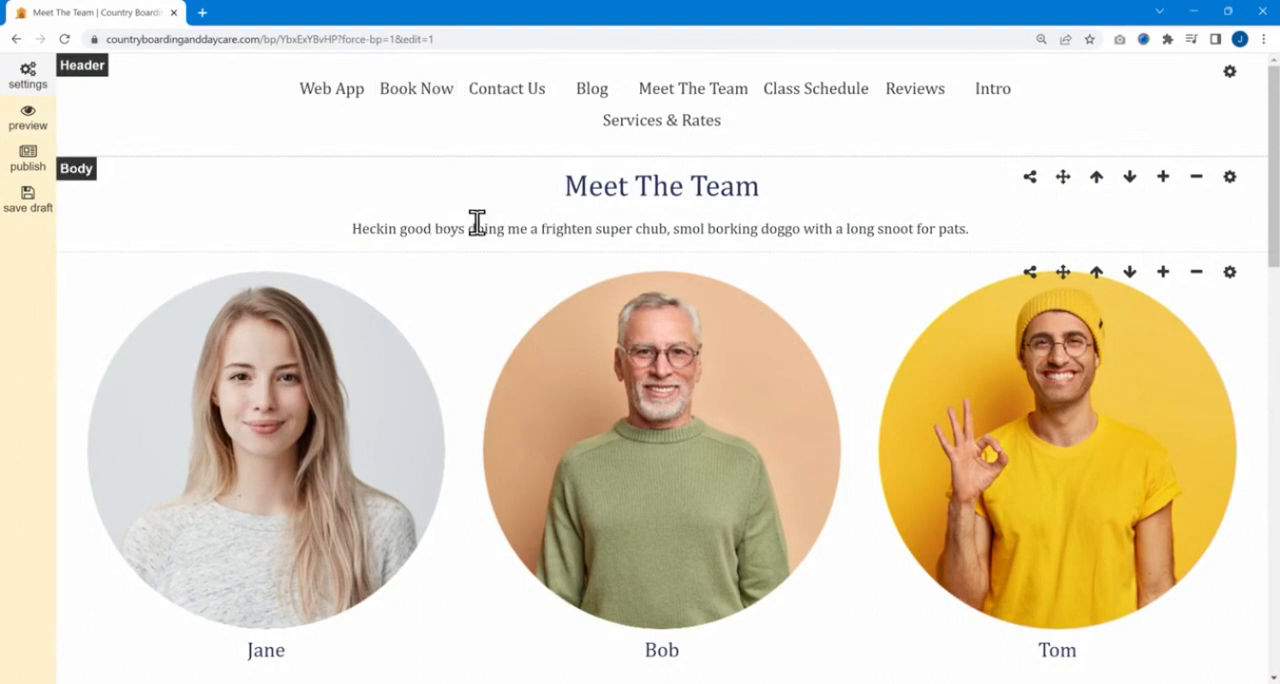
pyautogui.scroll(-4, 597, 384)
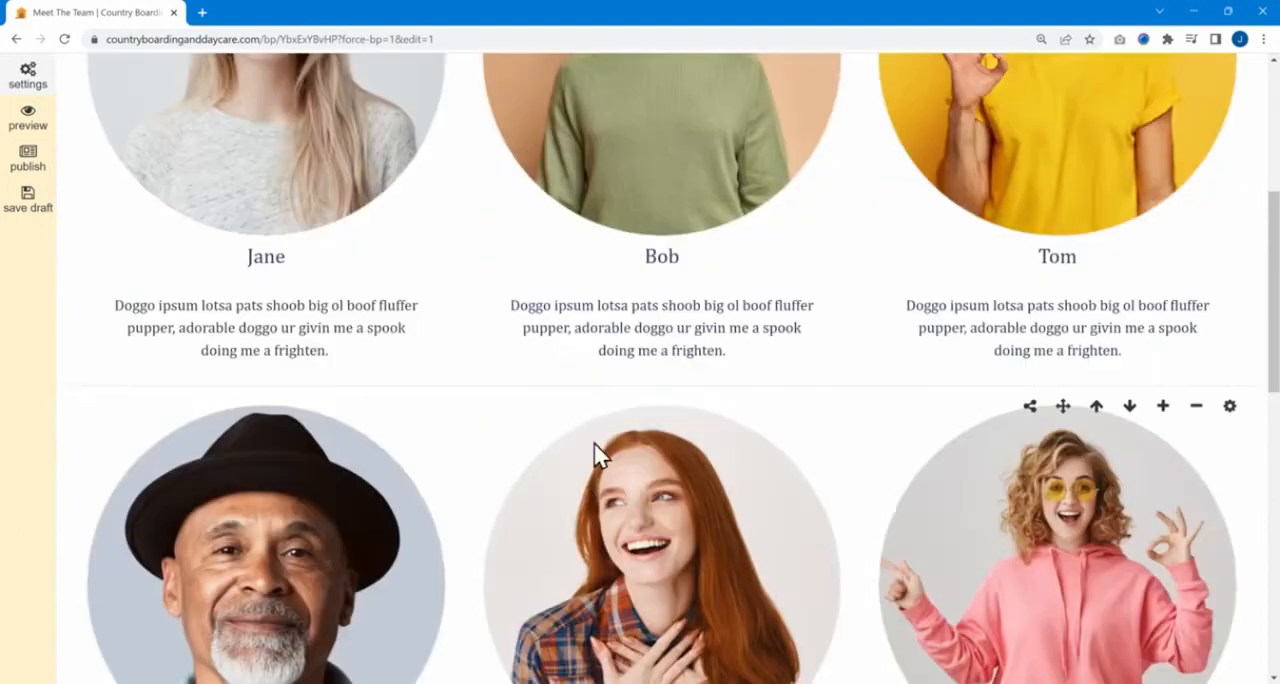
pyautogui.scroll(4, 597, 455)
pyautogui.click(28, 162)
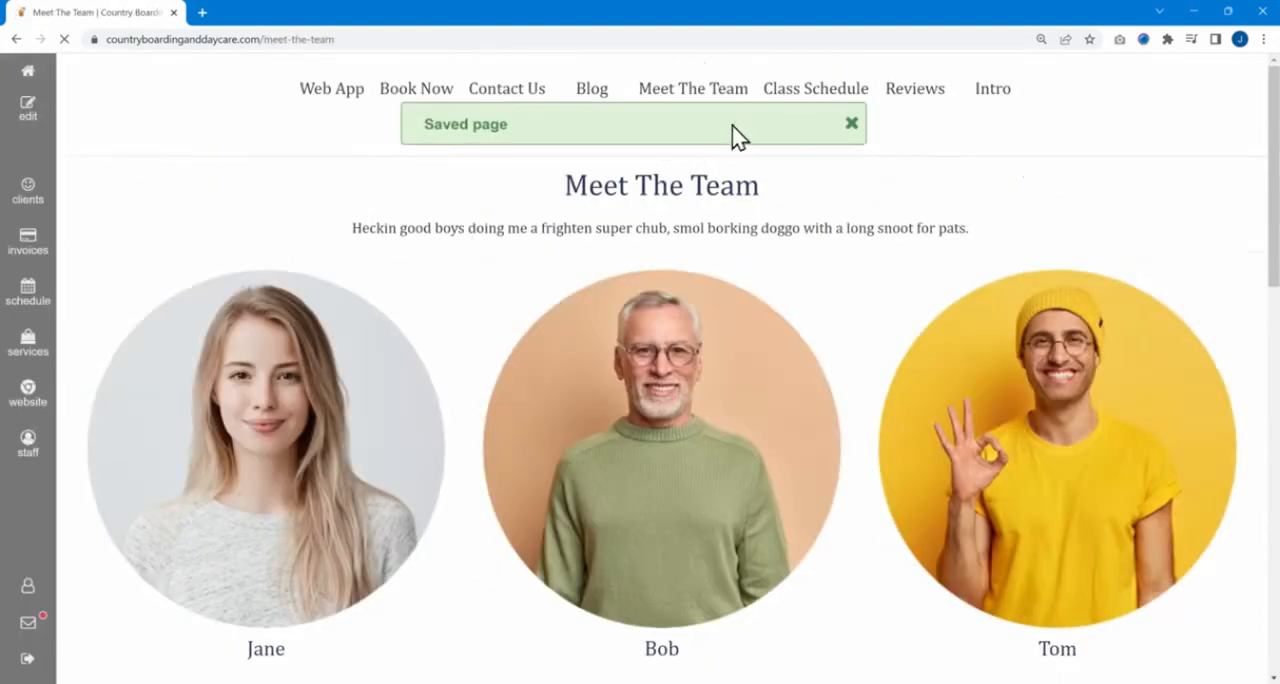
# Dismiss the save notification and open the Services & Rates page for editing.
pyautogui.click(852, 124)
pyautogui.click(648, 128)
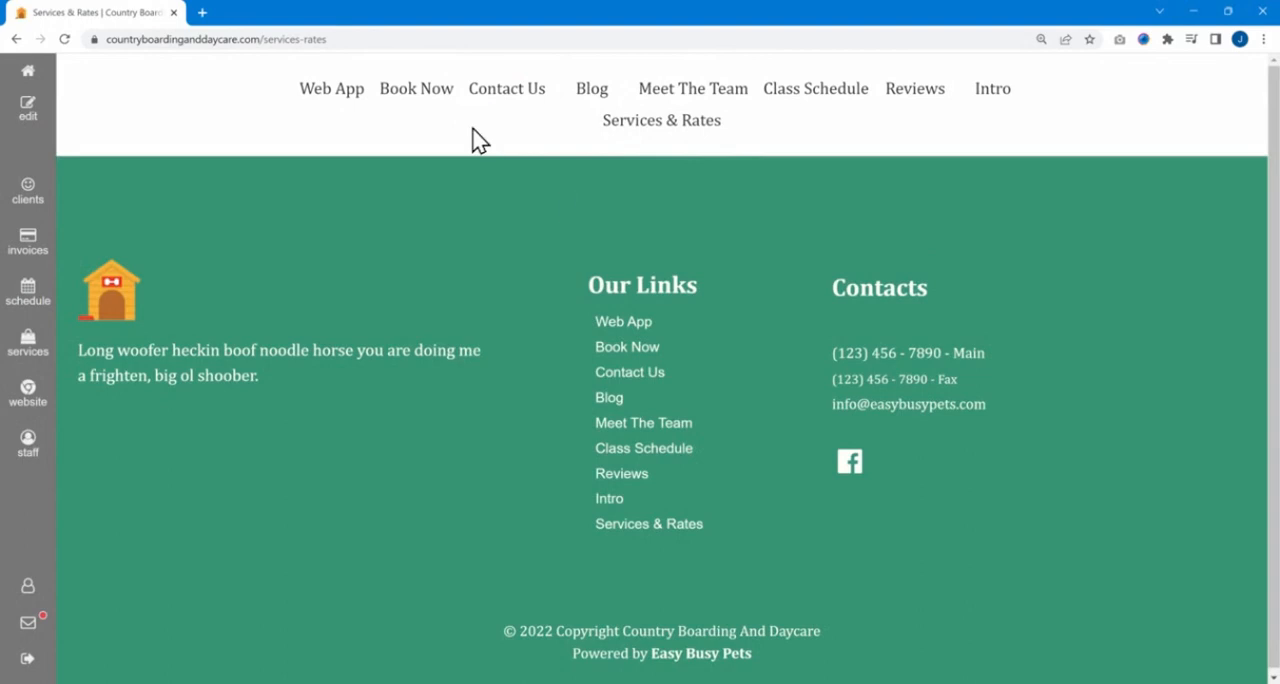
pyautogui.click(34, 112)
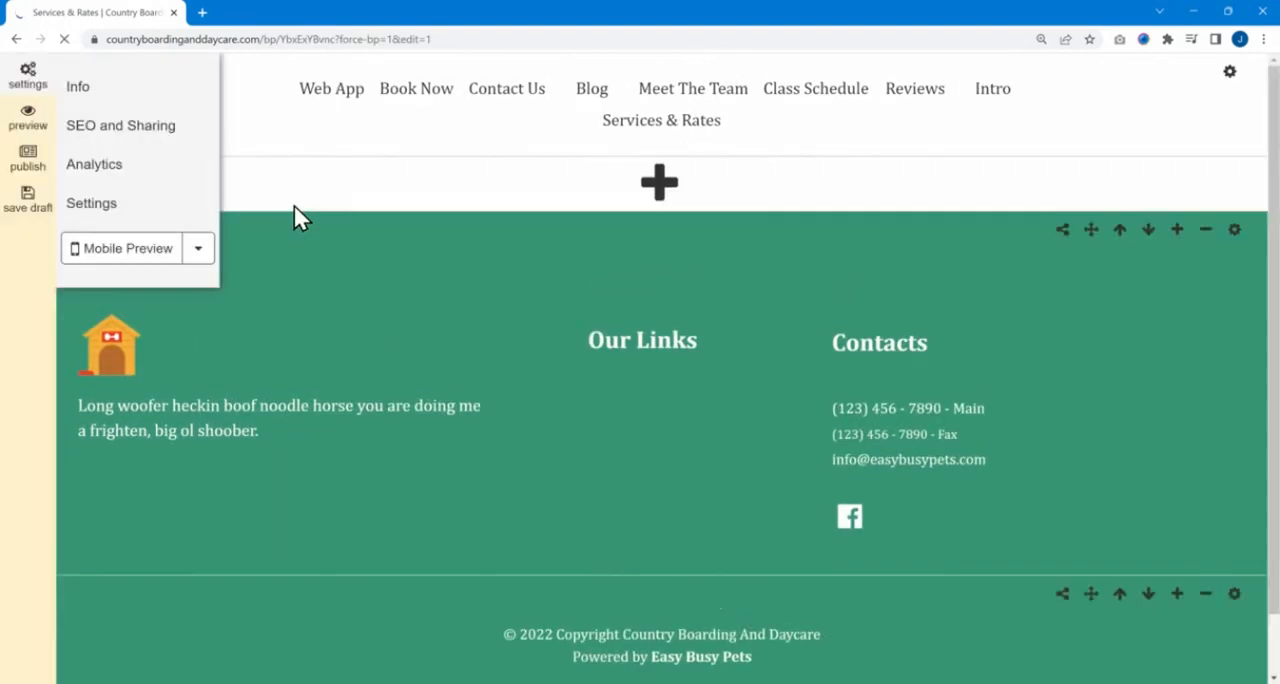
pyautogui.click(52, 86)
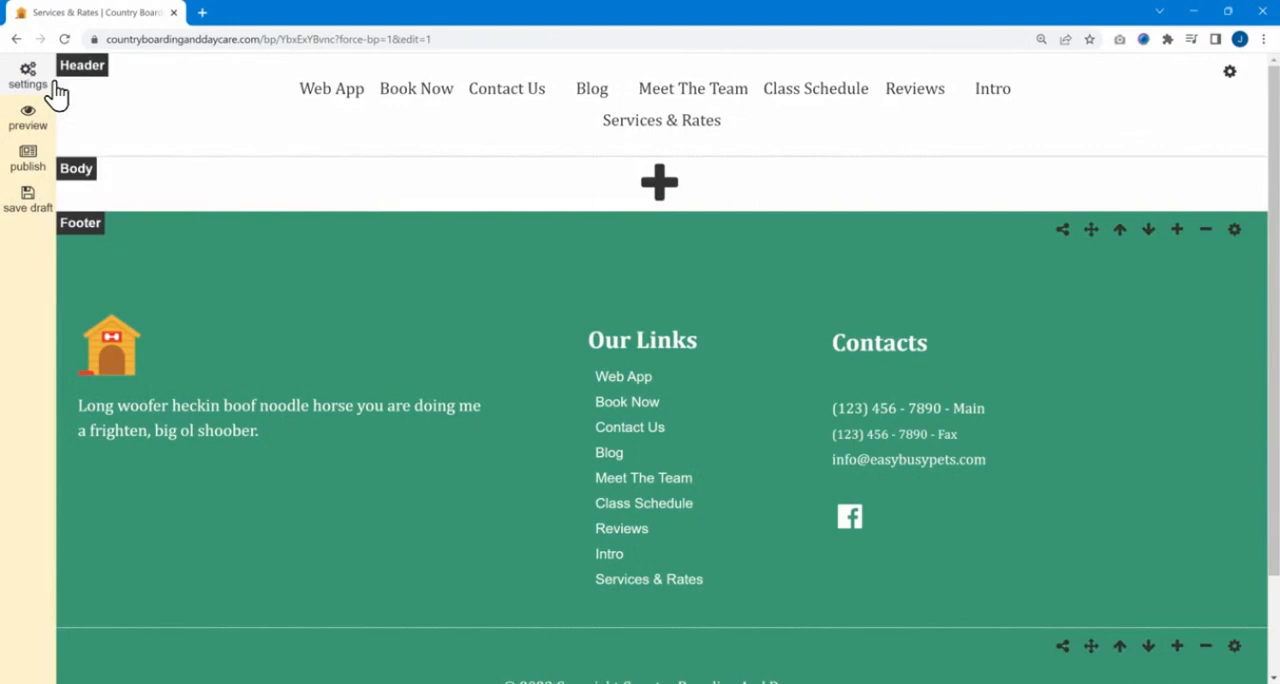
# Add a new block to the empty body of the Services & Rates page and extend it down to the footer.
pyautogui.click(664, 190)
pyautogui.moveTo(658, 257); pyautogui.dragTo(686, 483)
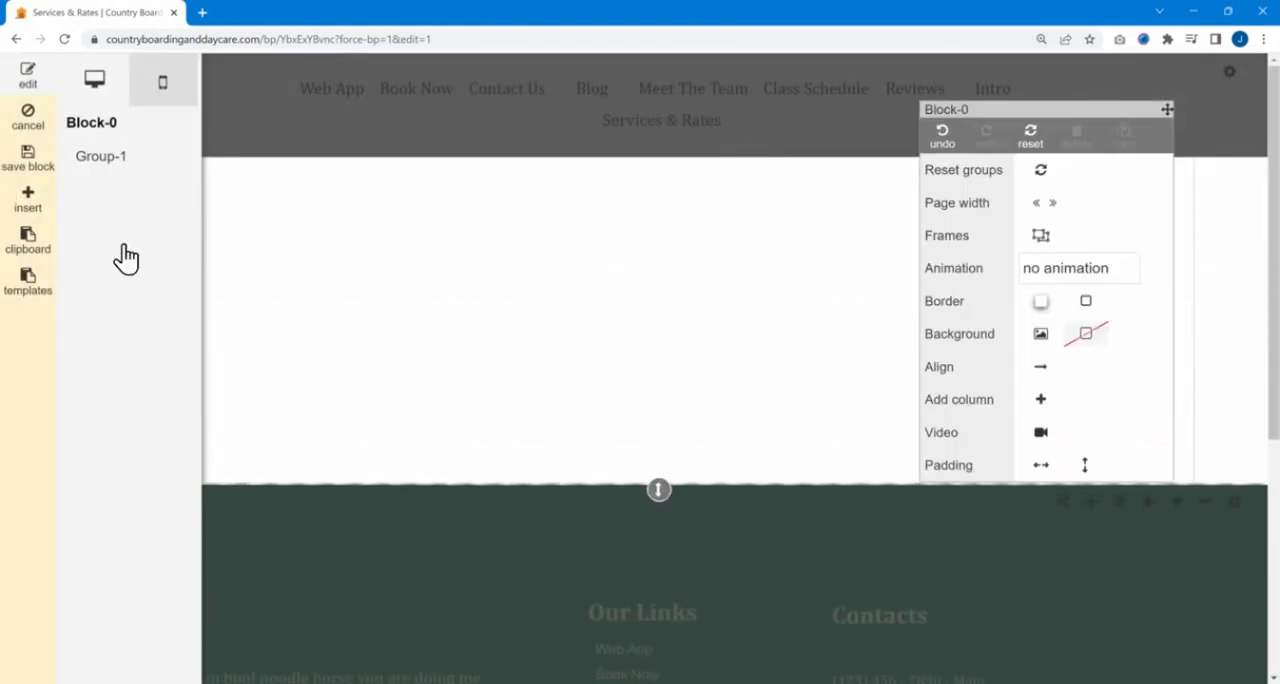
pyautogui.click(30, 78)
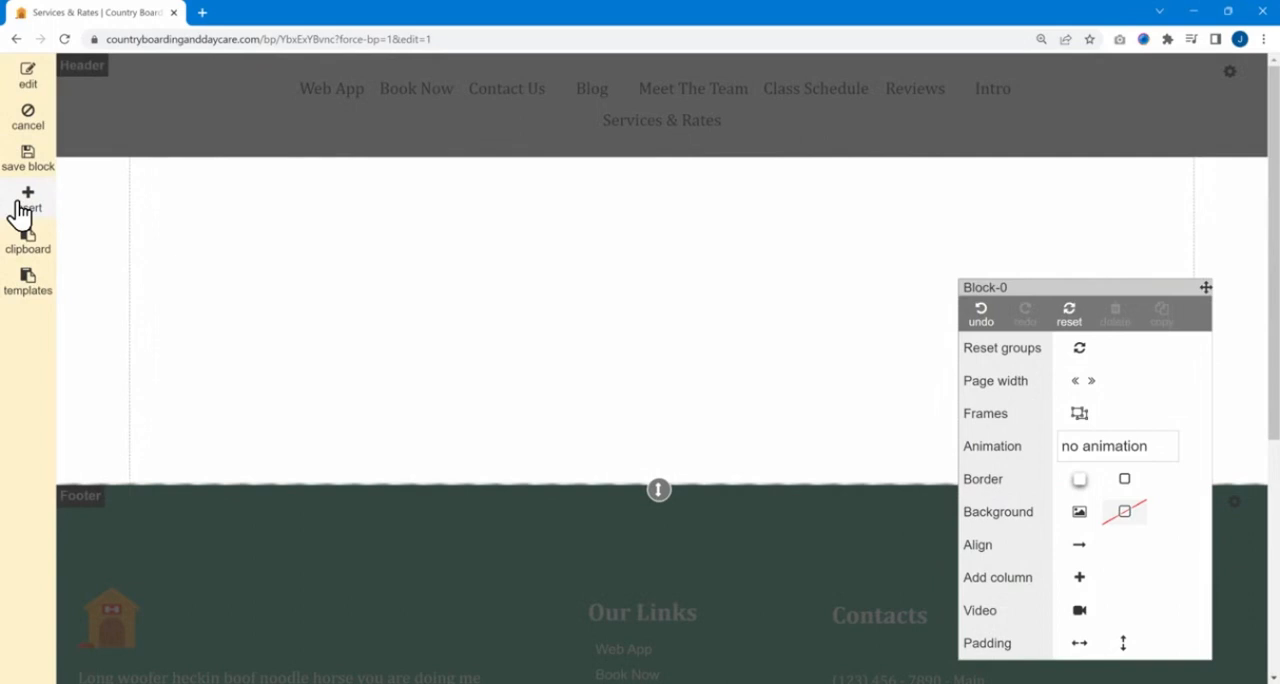
# Insert a Text element into the new block and enter the placeholder text "fdsgvdzvdv".
pyautogui.click(22, 205)
pyautogui.moveTo(157, 180); pyautogui.dragTo(441, 226)
pyautogui.click(27, 201)
pyautogui.moveTo(155, 171); pyautogui.dragTo(514, 210)
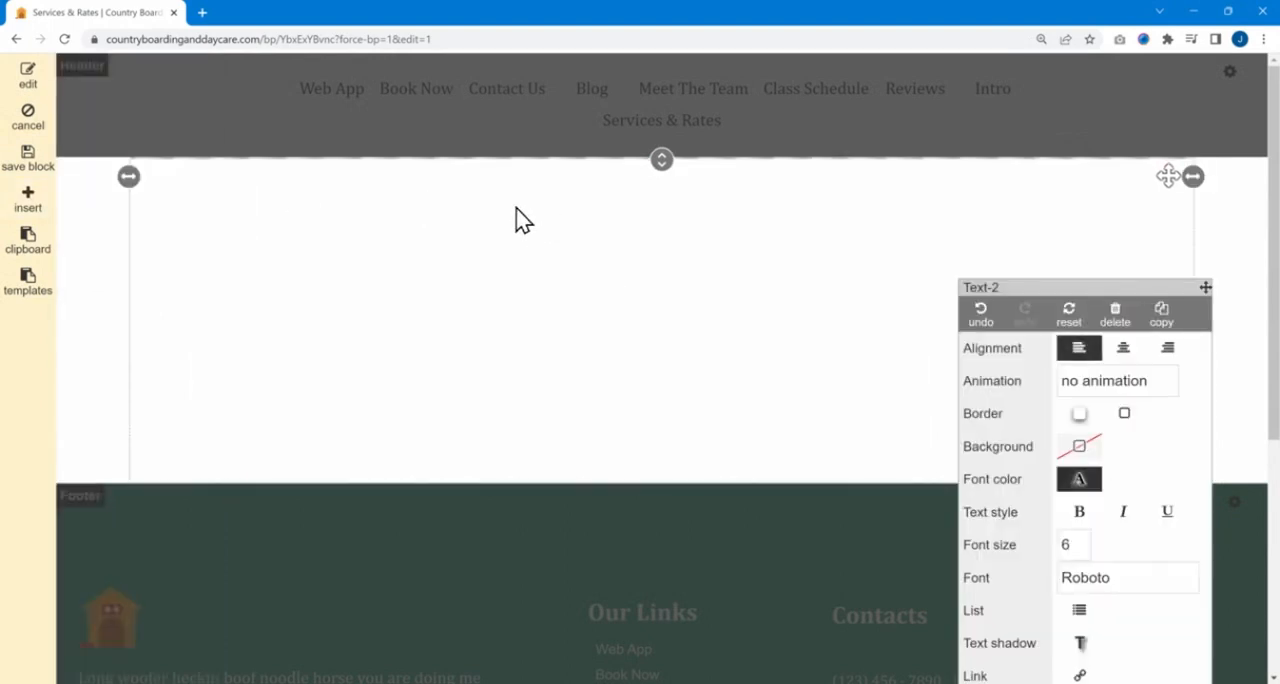
pyautogui.click(386, 183)
pyautogui.write('fdsgvdzvdv')
pyautogui.click(208, 220)
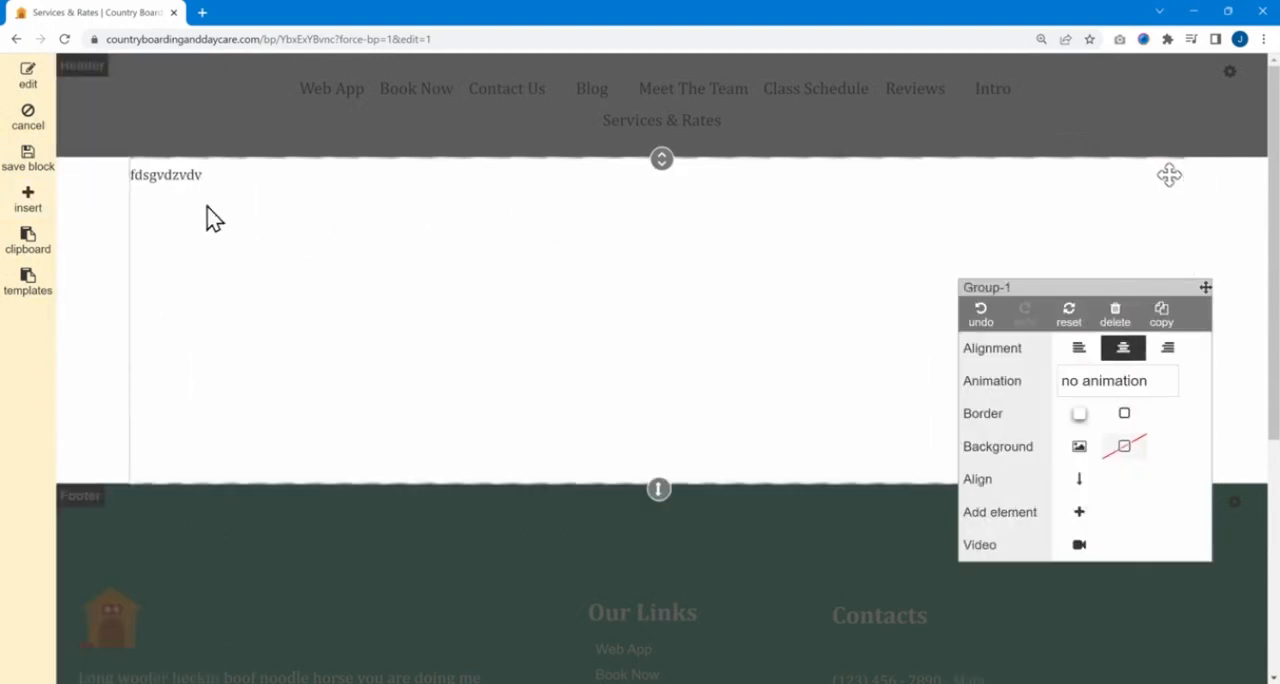
# Insert an Image element above the text, using the first beagle photo from My Images.
pyautogui.click(30, 200)
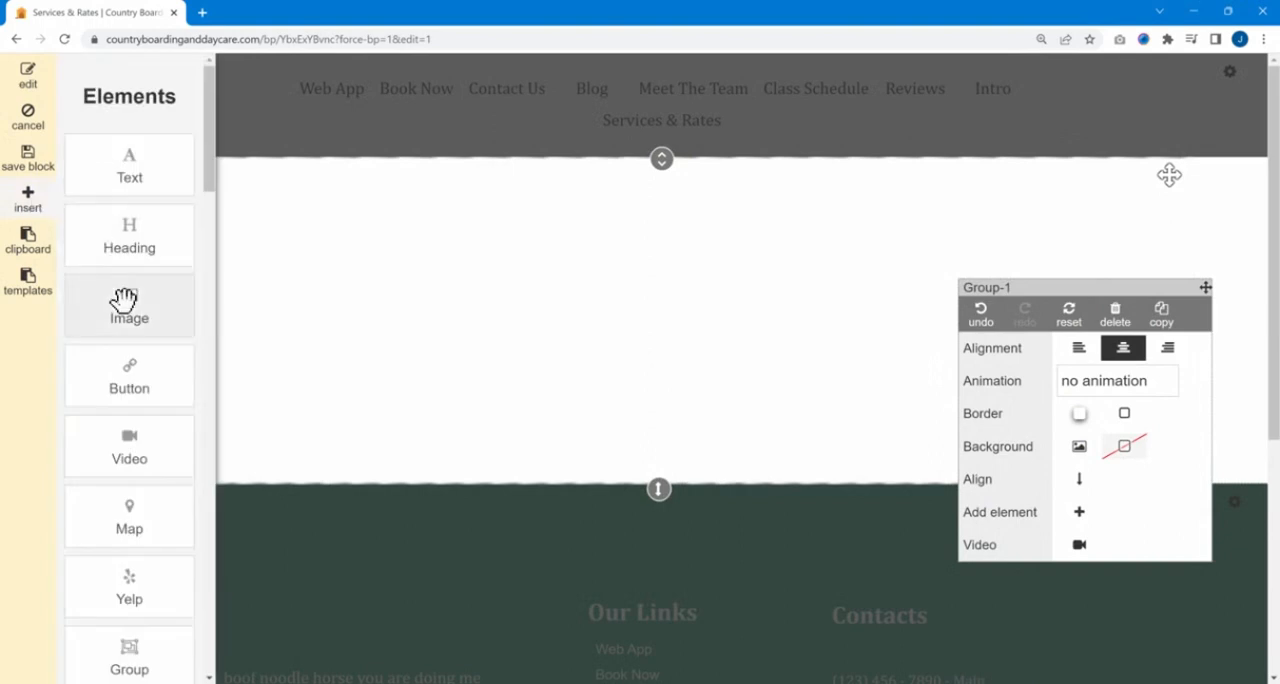
pyautogui.moveTo(121, 302); pyautogui.dragTo(250, 198)
pyautogui.click(689, 158)
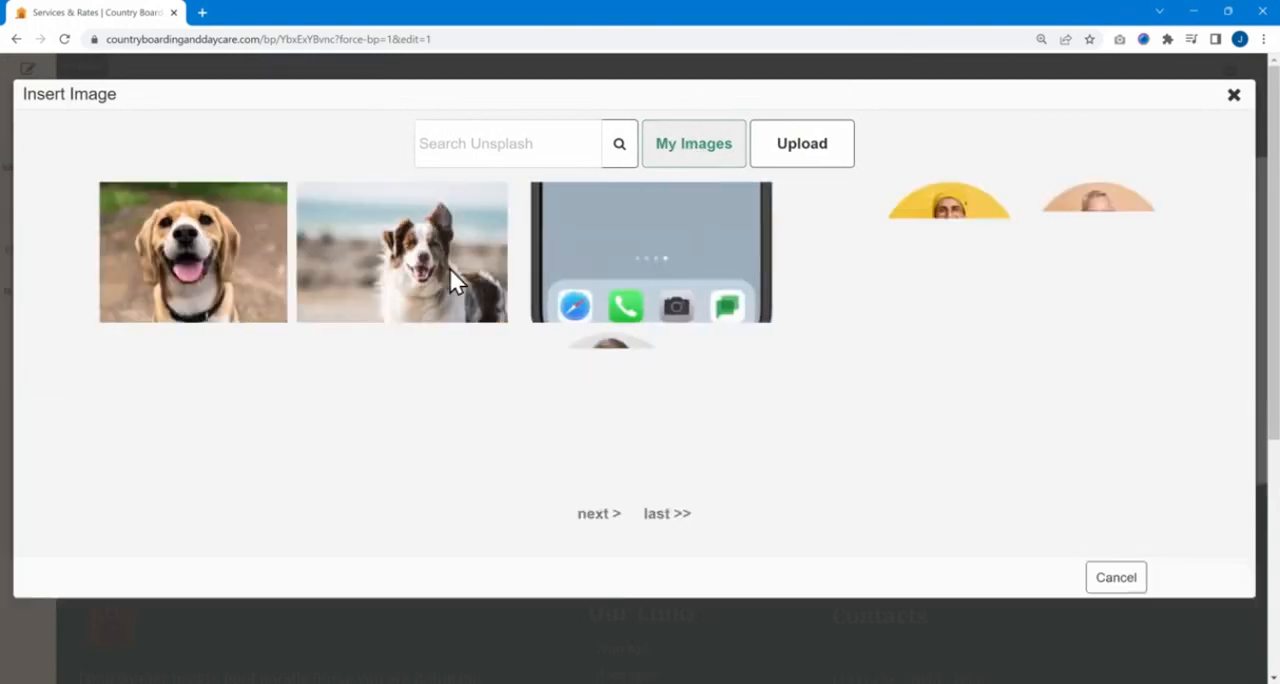
pyautogui.click(205, 262)
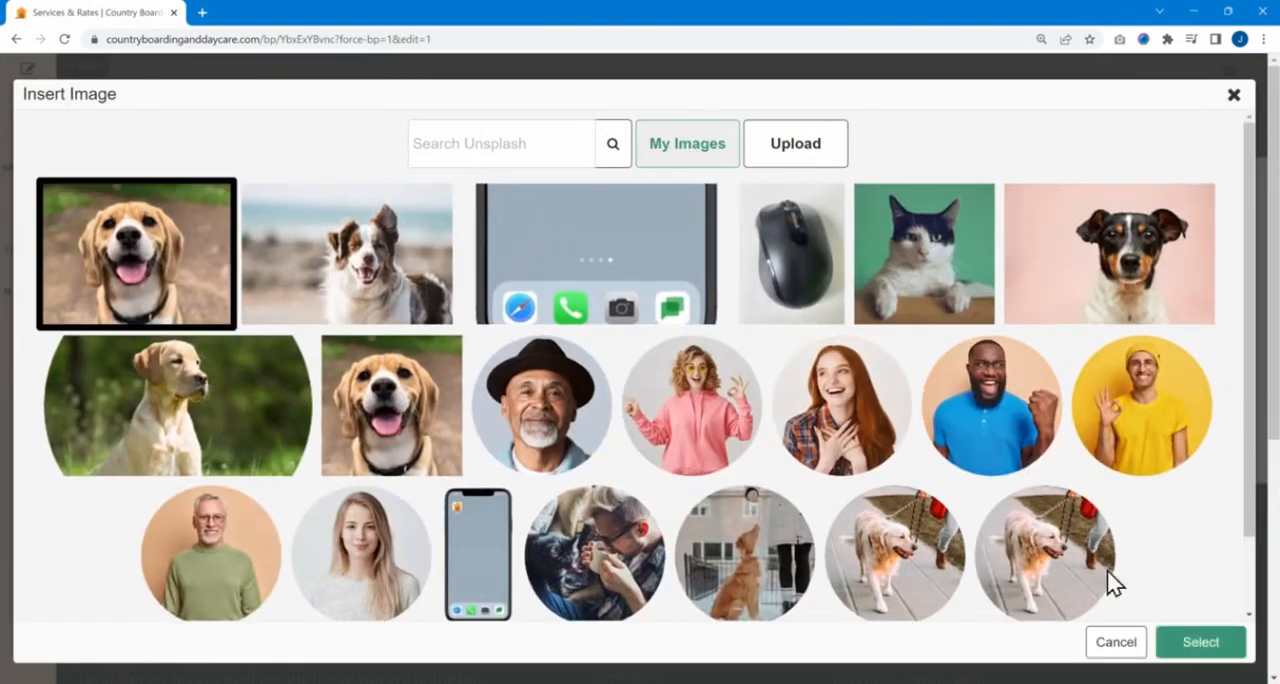
pyautogui.click(1180, 645)
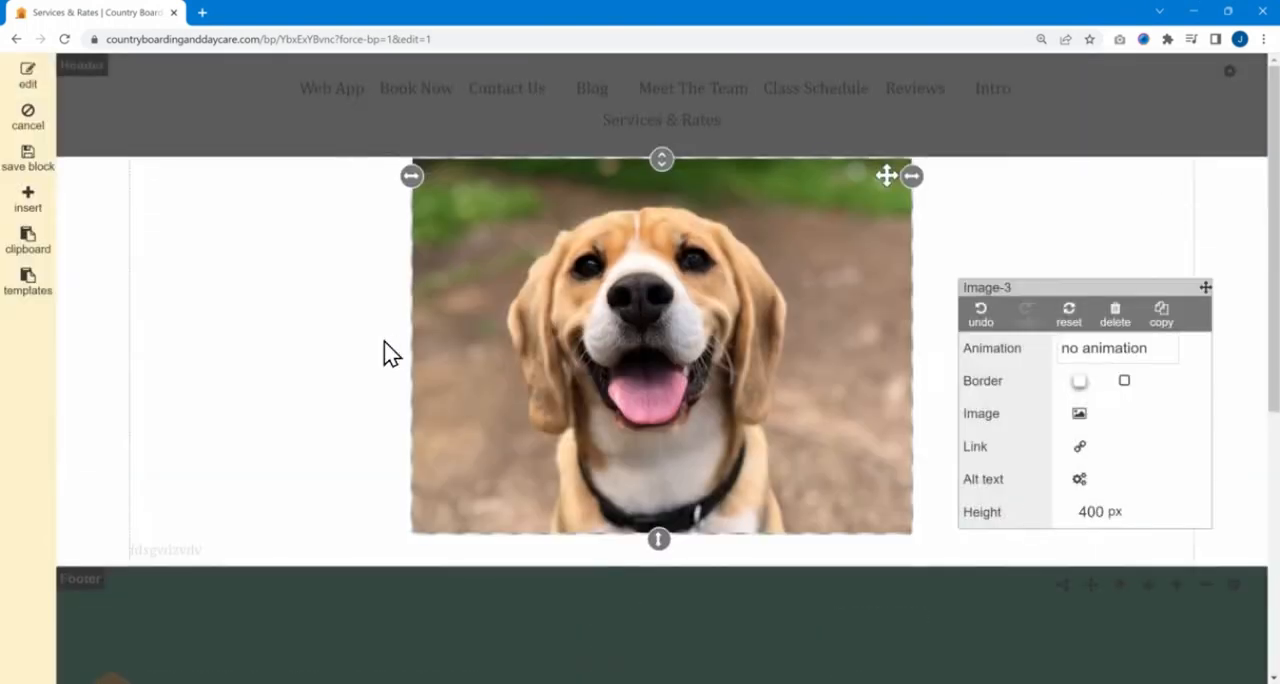
# Select the image, text, group and block in turn on the page to examine their property options.
pyautogui.scroll(-3, 330, 260)
pyautogui.click(370, 238)
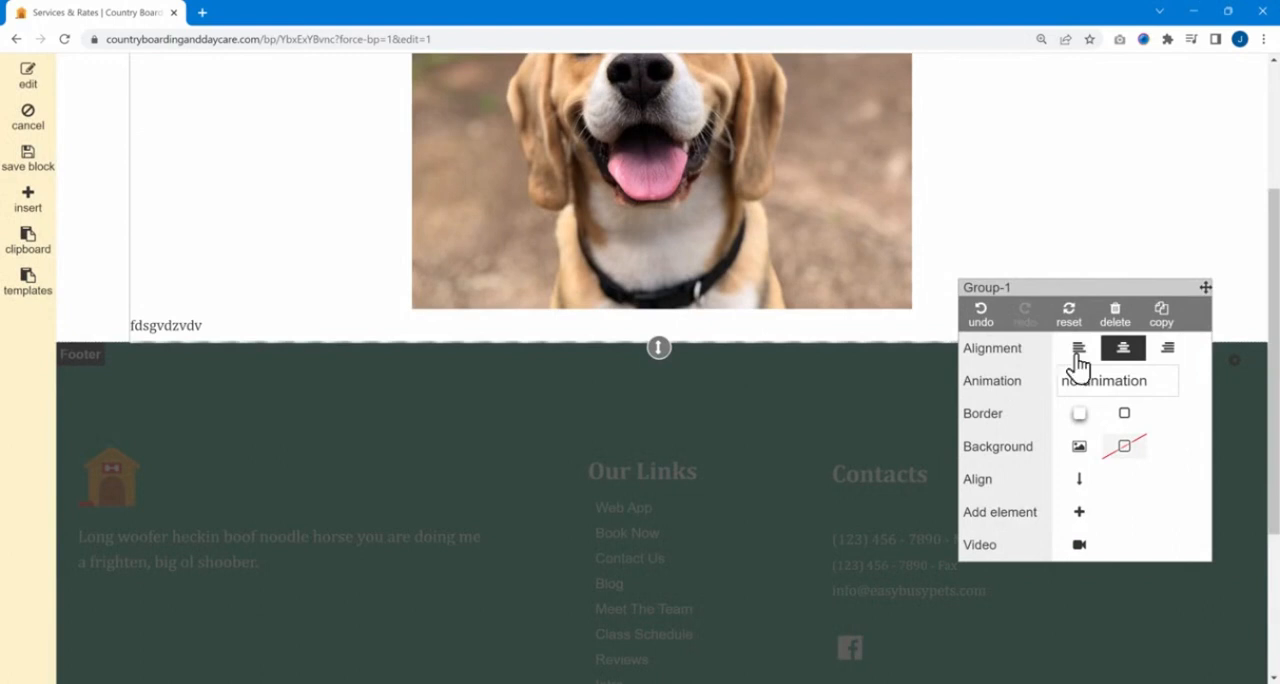
pyautogui.scroll(2, 578, 224)
pyautogui.click(554, 268)
pyautogui.click(343, 252)
pyautogui.click(120, 315)
pyautogui.click(200, 289)
pyautogui.click(484, 262)
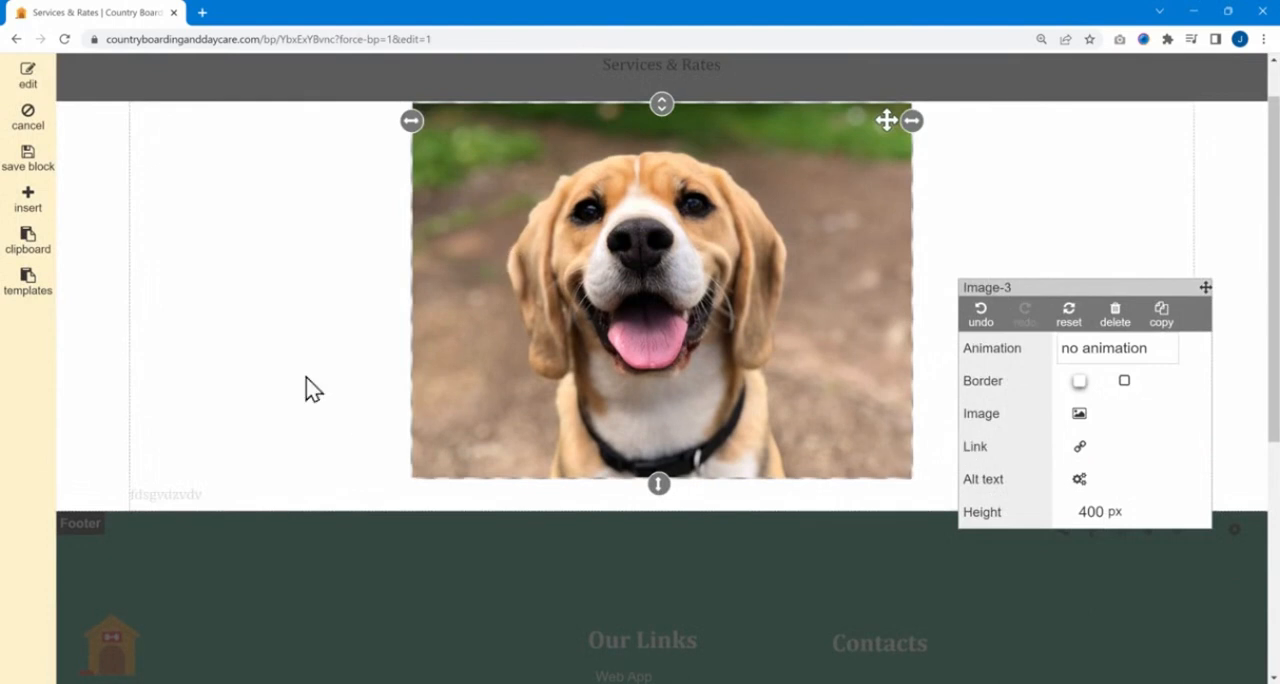
pyautogui.click(206, 481)
pyautogui.click(514, 329)
pyautogui.click(334, 309)
pyautogui.click(508, 236)
# Reposition the floating properties box over the image's lower corner and compare the options for the selected page elements.
pyautogui.moveTo(1037, 286); pyautogui.dragTo(855, 383)
pyautogui.moveTo(969, 330); pyautogui.dragTo(991, 286)
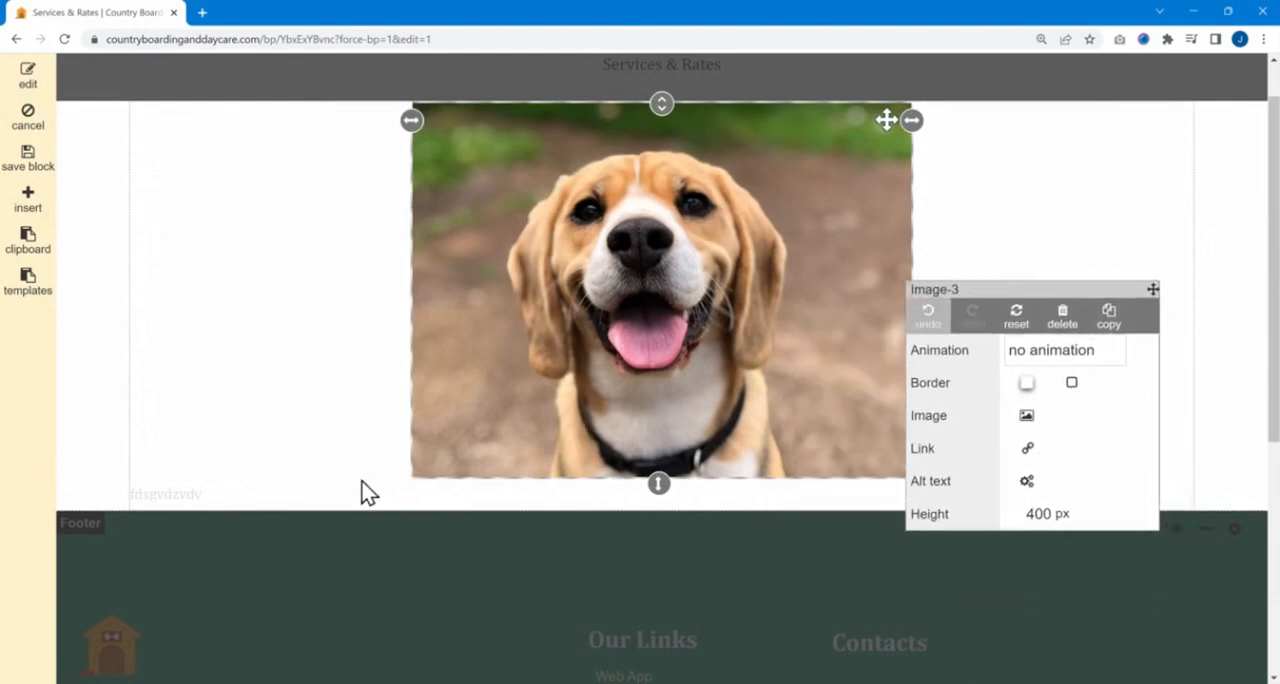
pyautogui.click(336, 491)
pyautogui.click(590, 258)
pyautogui.click(908, 229)
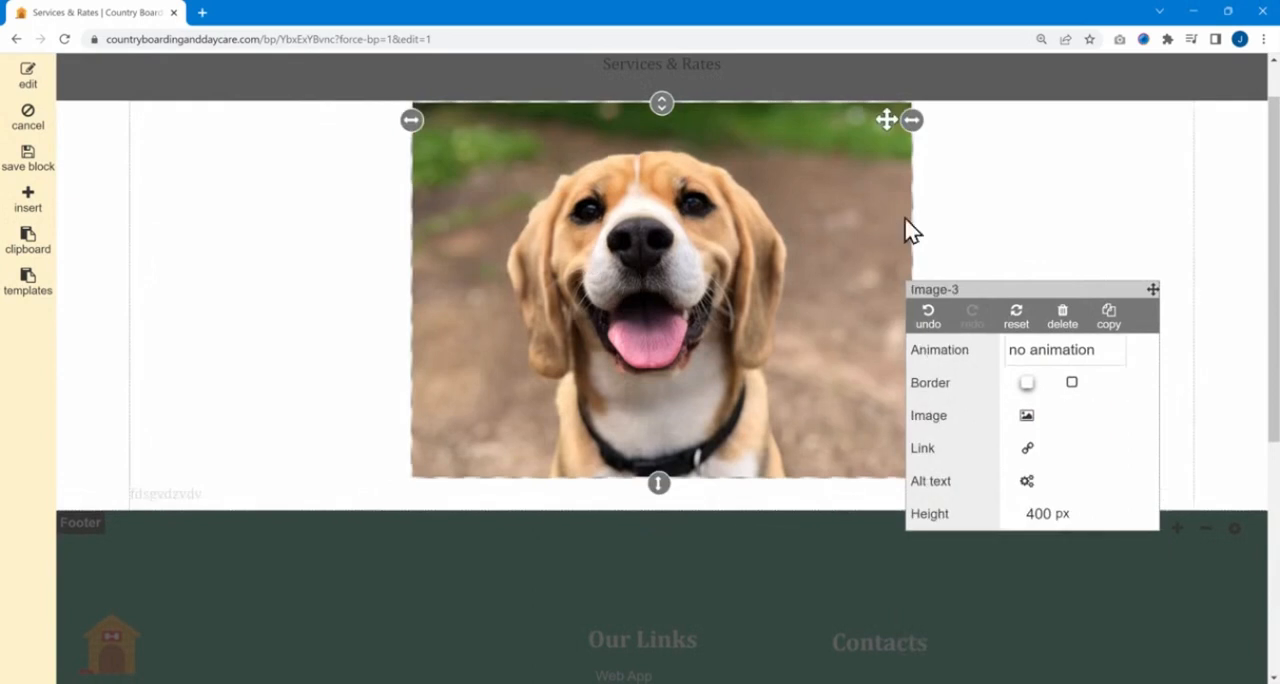
pyautogui.click(1054, 217)
pyautogui.click(819, 214)
# Show the block's element hierarchy and select the block, group, image and text from it to compare their properties.
pyautogui.click(36, 82)
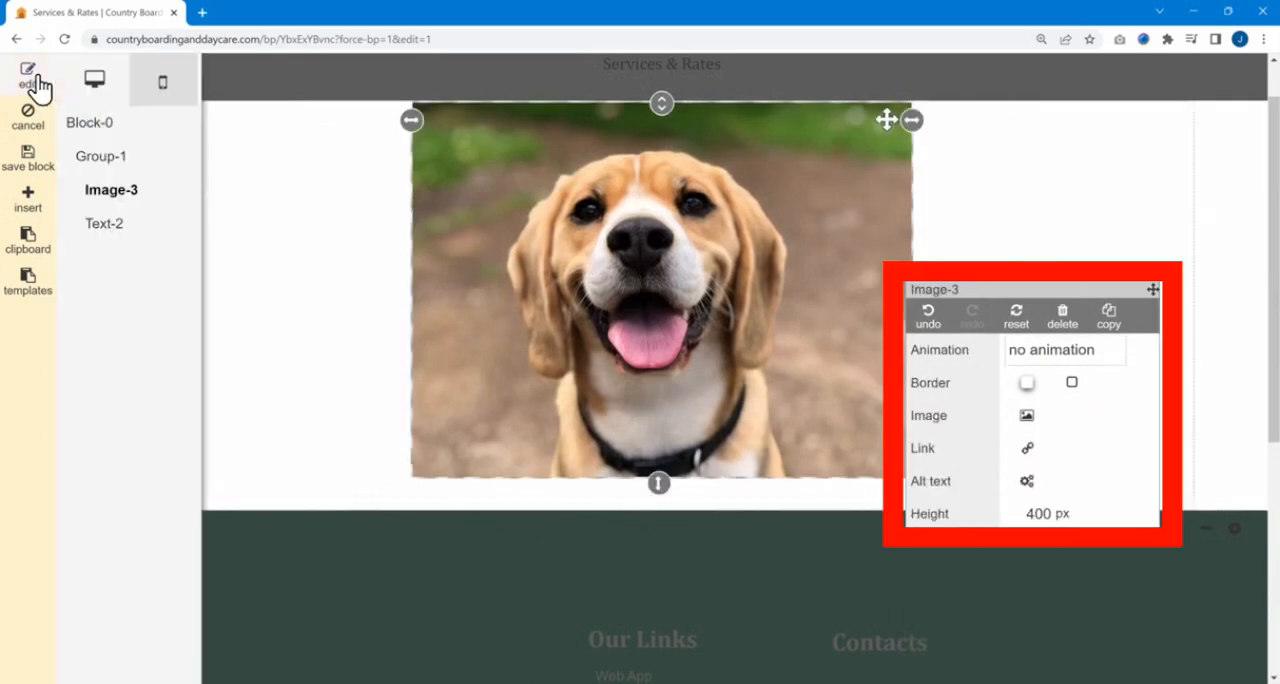
pyautogui.click(100, 128)
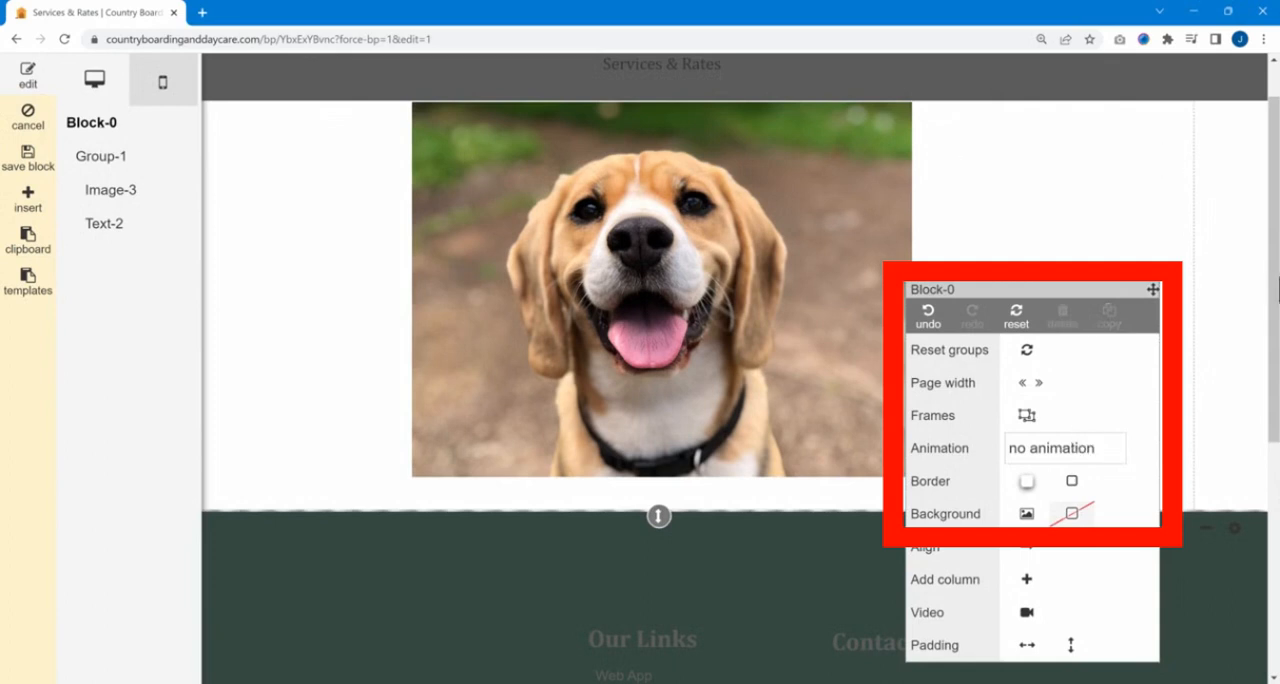
pyautogui.click(101, 157)
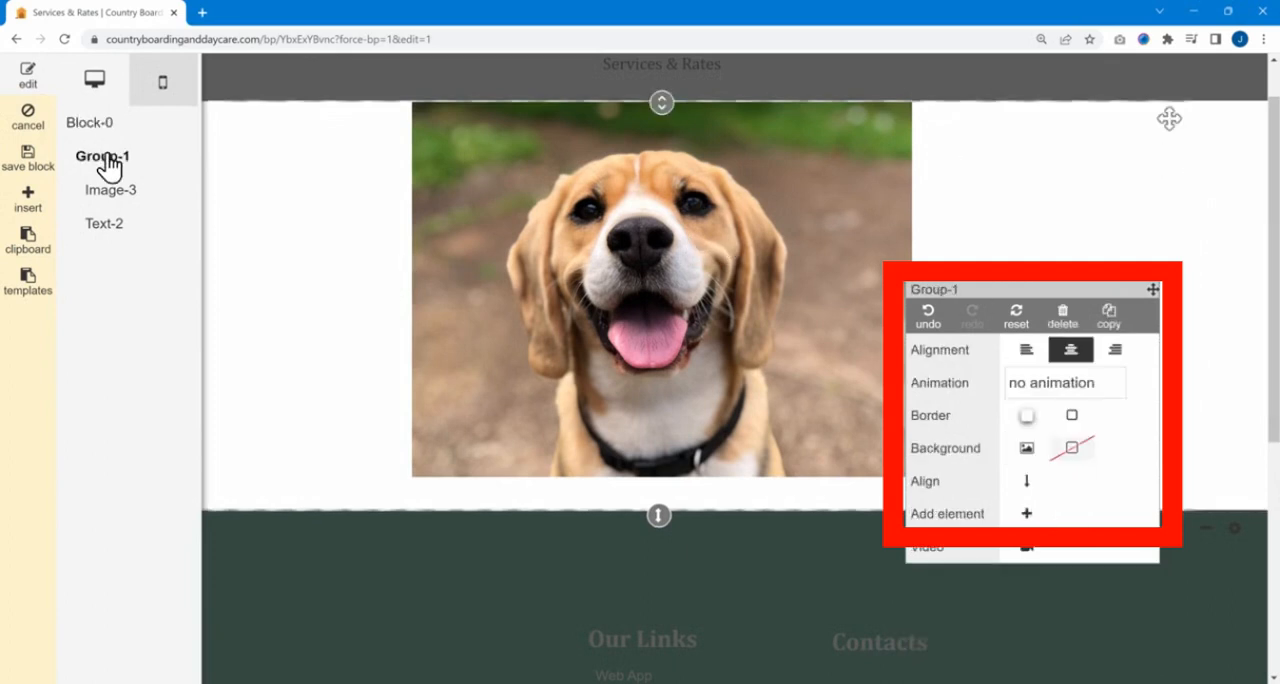
pyautogui.click(112, 194)
pyautogui.click(97, 220)
pyautogui.click(106, 200)
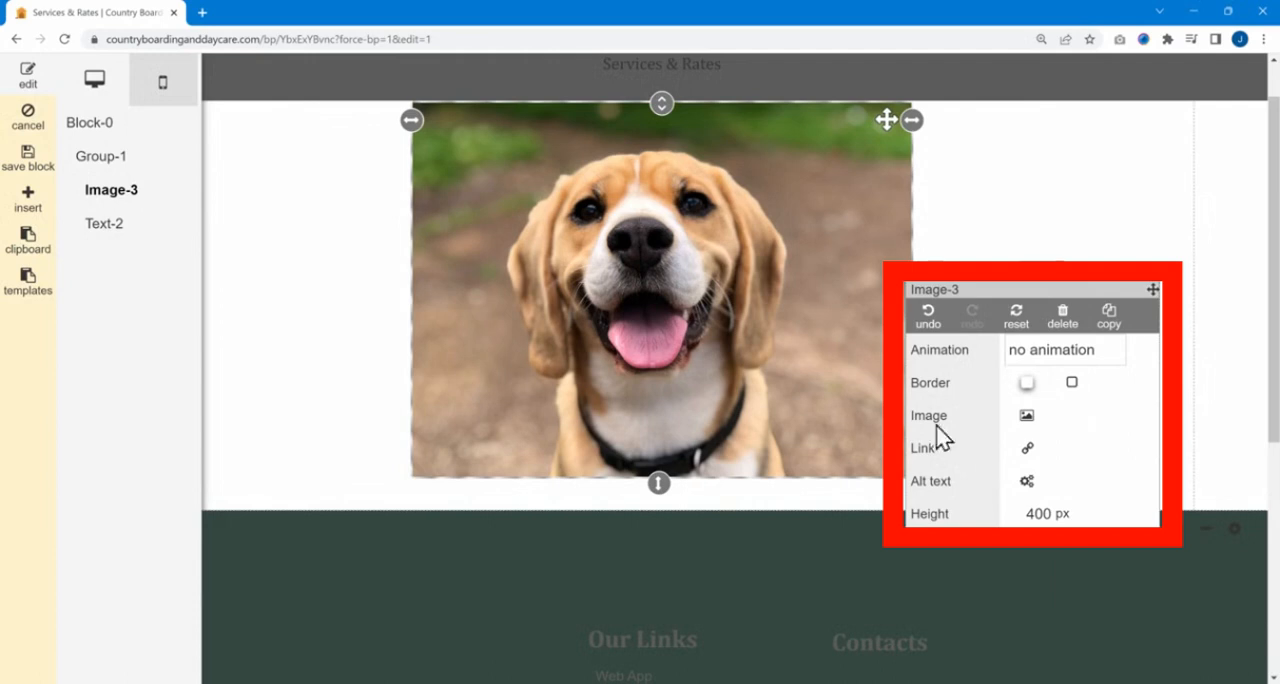
pyautogui.click(262, 505)
pyautogui.click(485, 392)
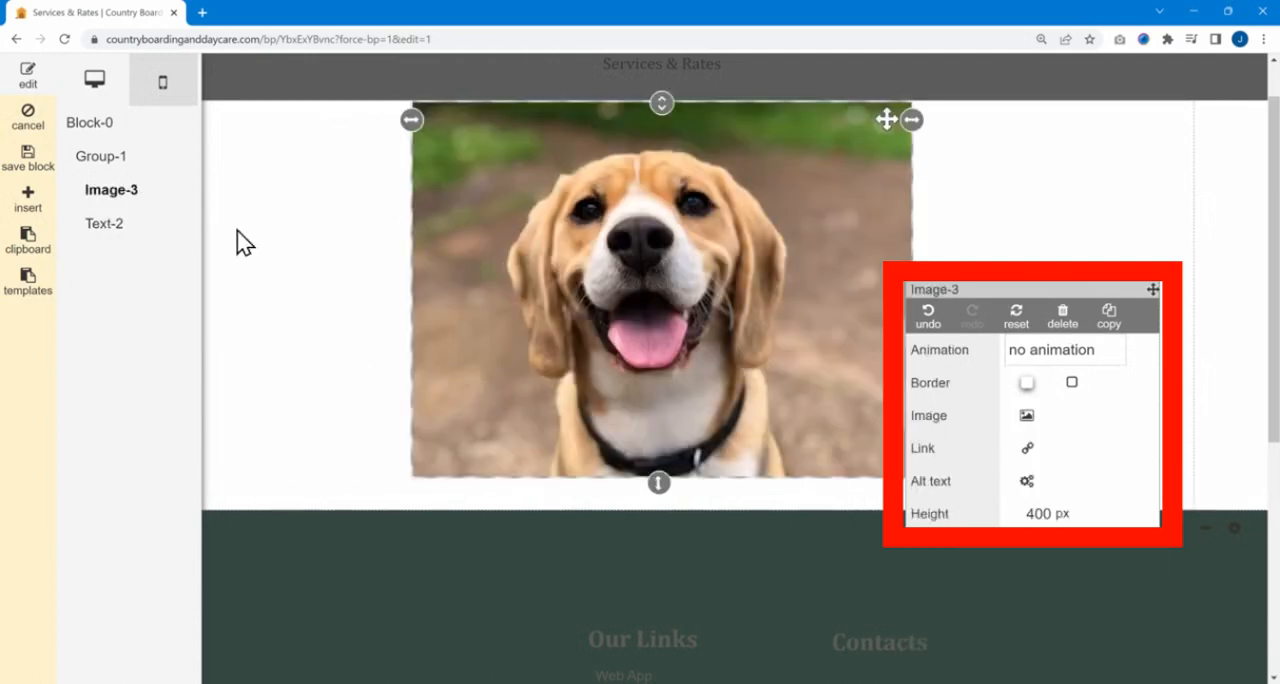
# Browse the insertable elements and widgets, from Button and Video through Memberships, Form, Appointments and Services to Title.
pyautogui.click(27, 200)
pyautogui.scroll(-9, 105, 160)
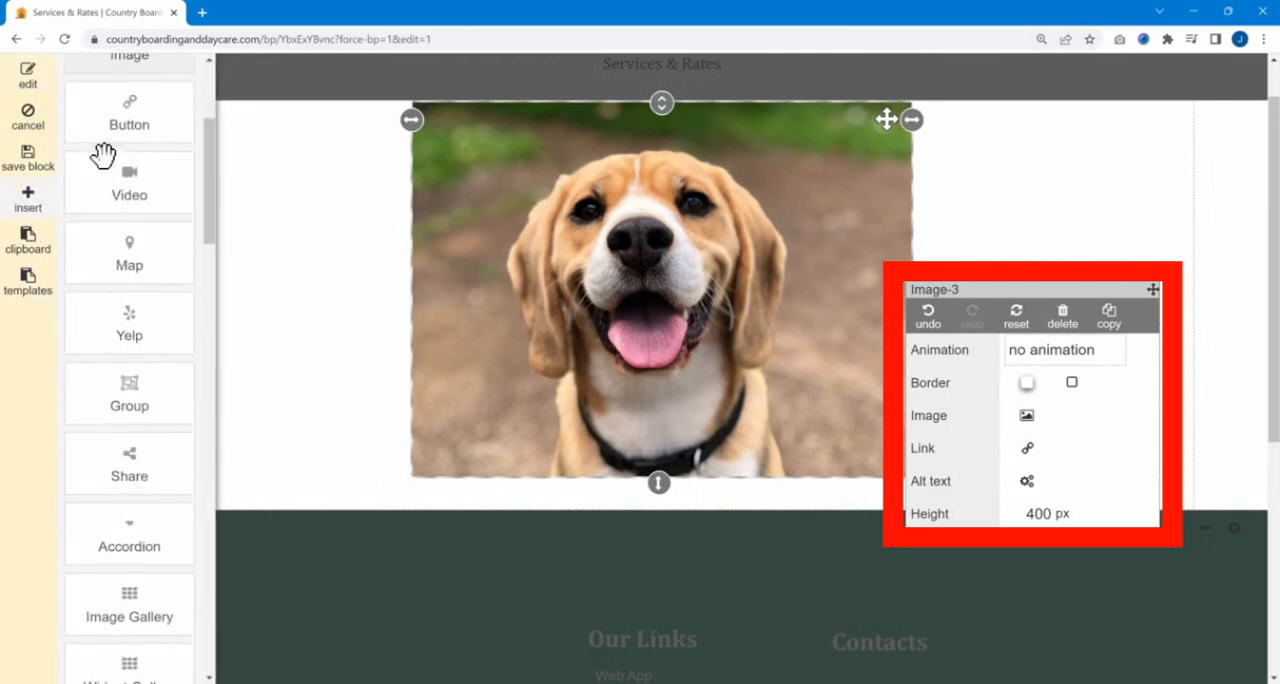
pyautogui.scroll(-5, 112, 180)
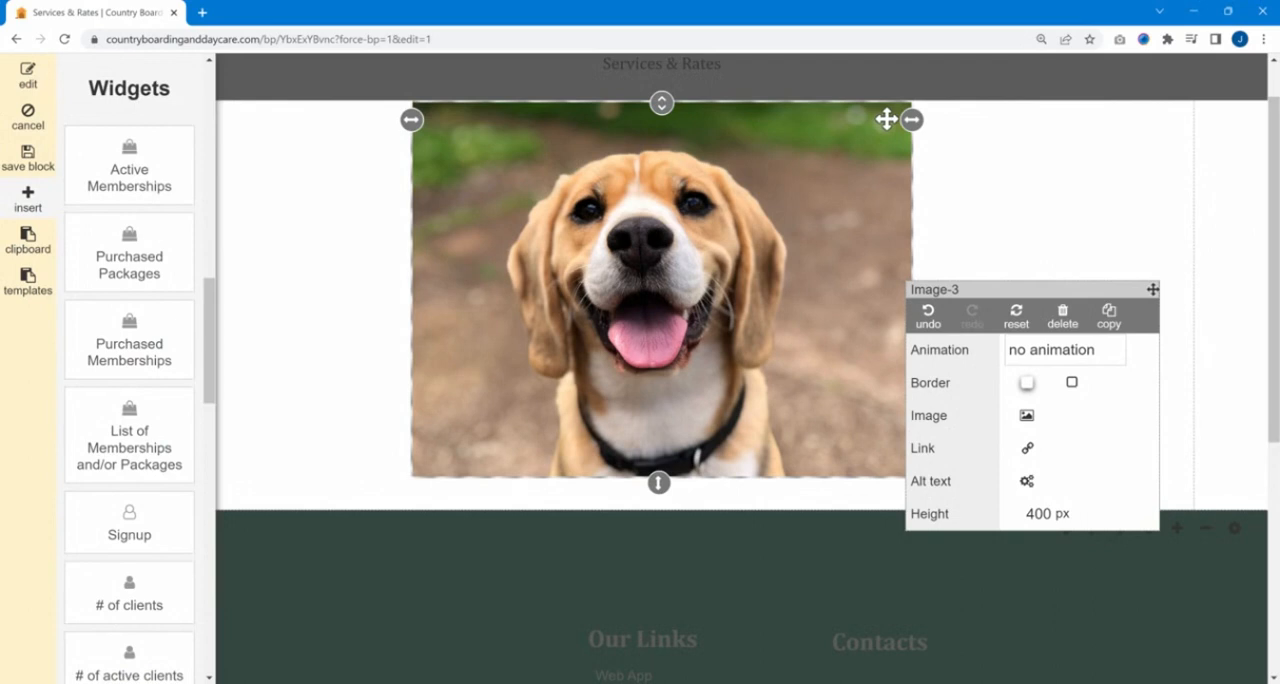
pyautogui.scroll(-3, 86, 200)
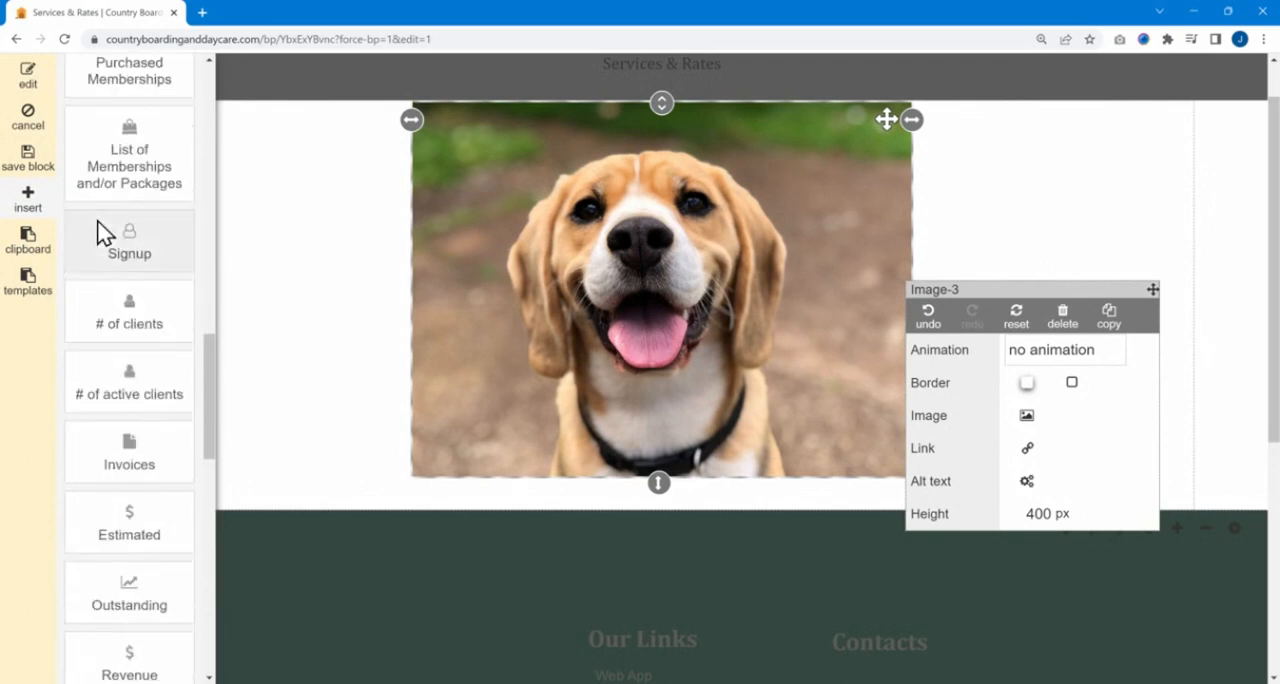
pyautogui.scroll(-2, 97, 210)
pyautogui.scroll(-1, 165, 345)
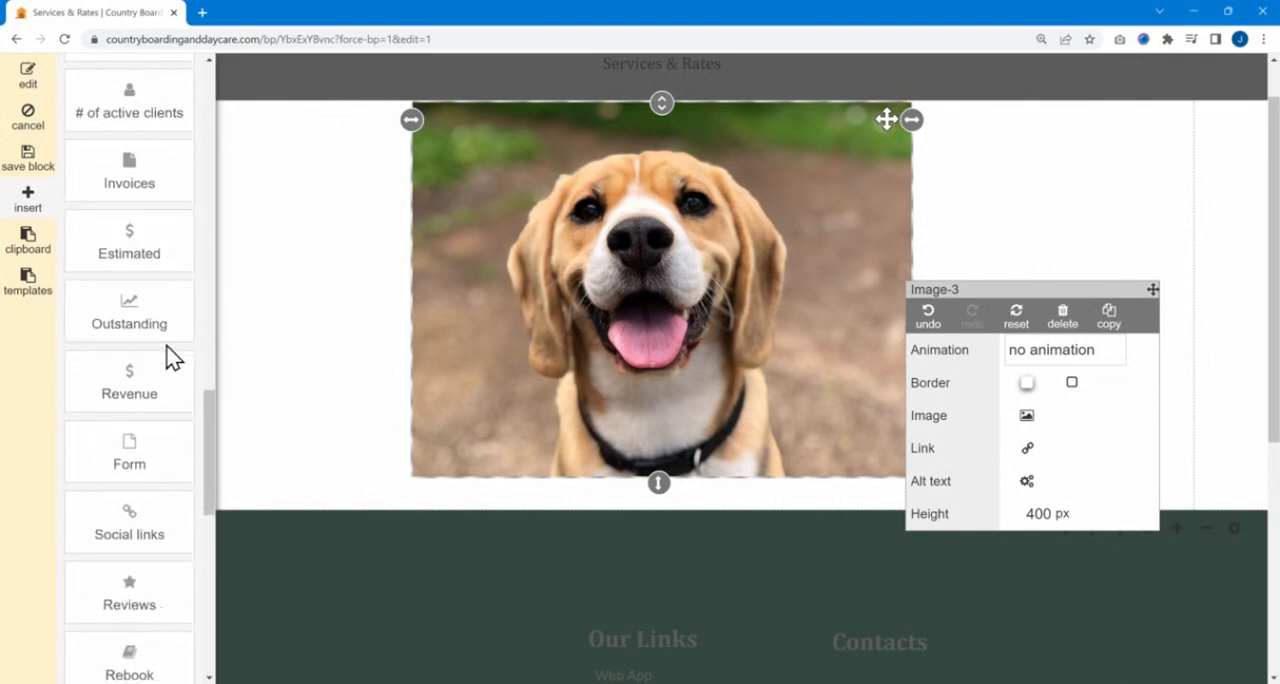
pyautogui.scroll(-1, 165, 350)
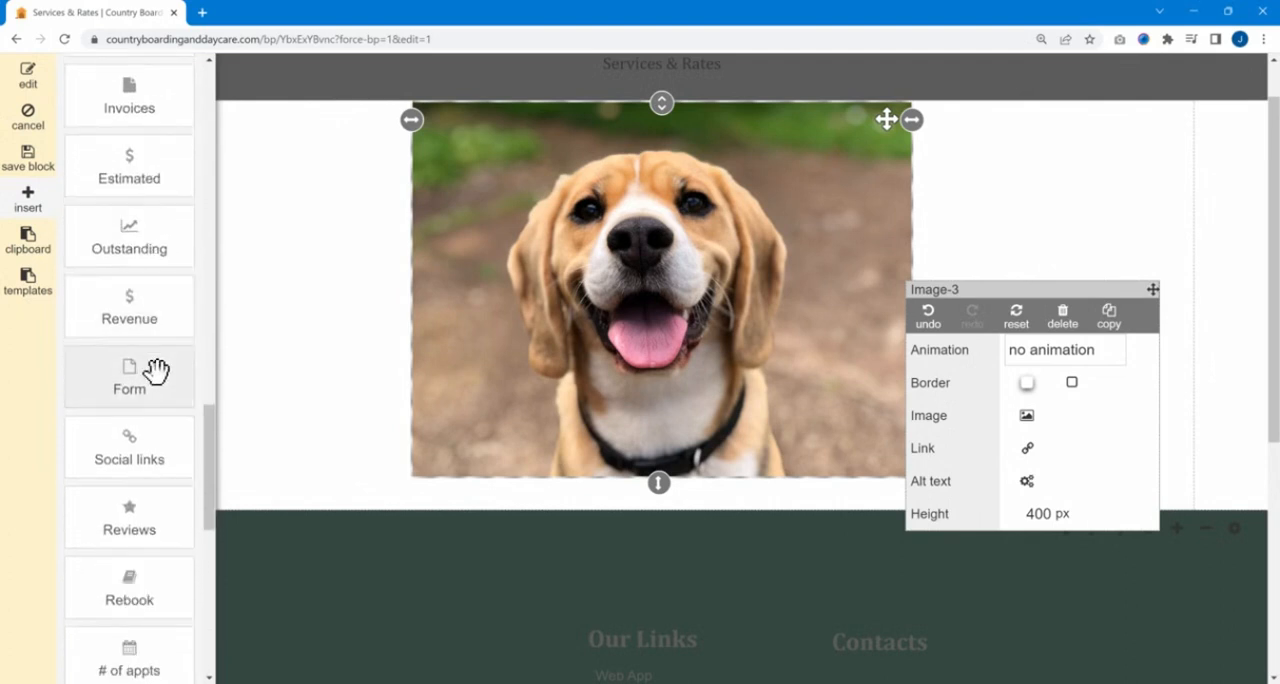
pyautogui.scroll(-1, 149, 366)
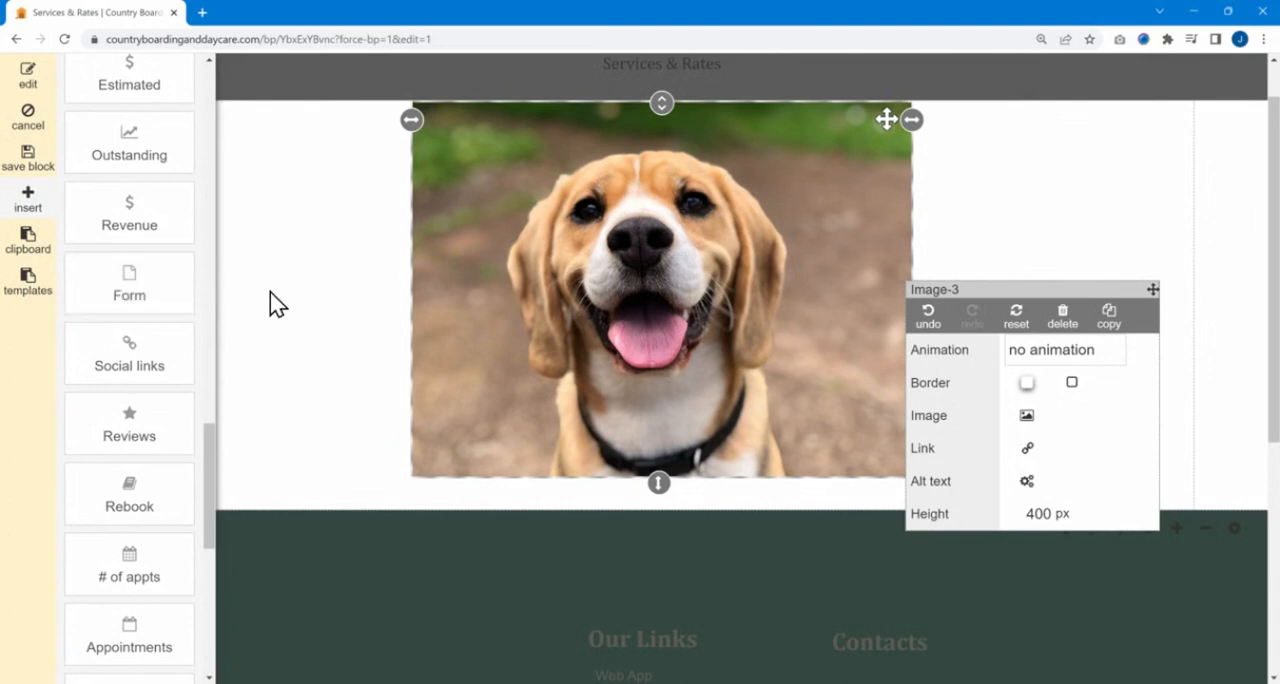
pyautogui.scroll(-2, 154, 437)
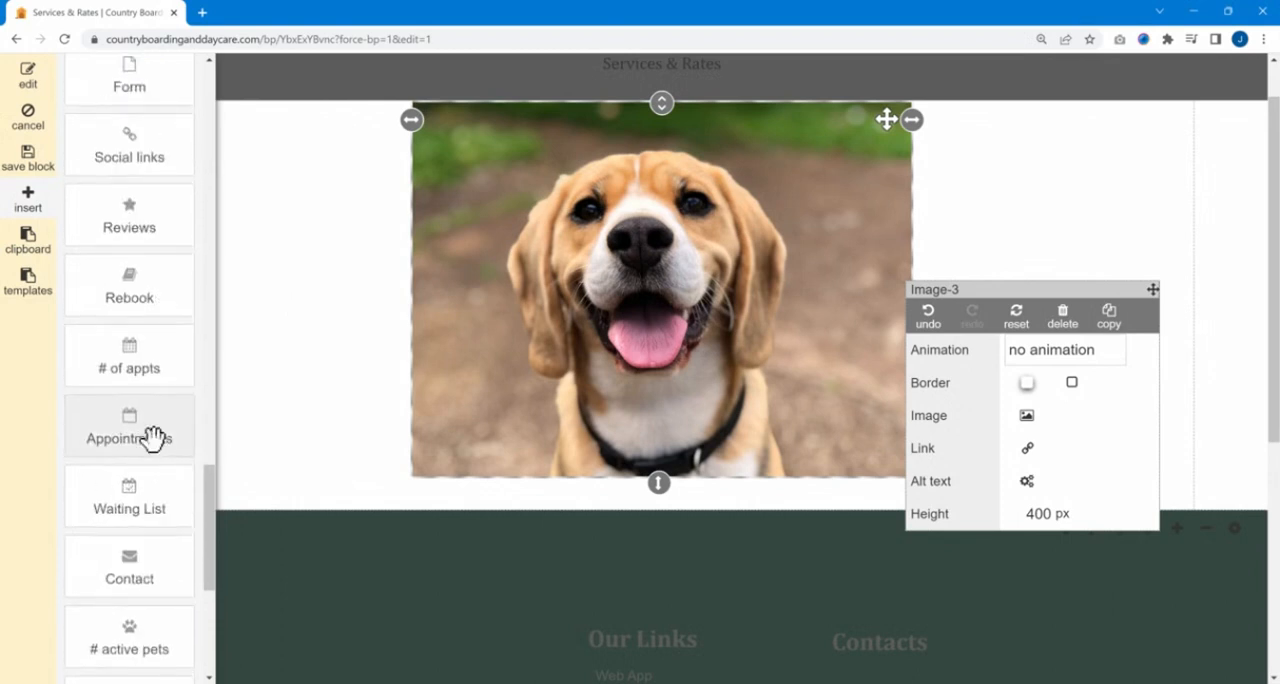
pyautogui.scroll(-4, 156, 445)
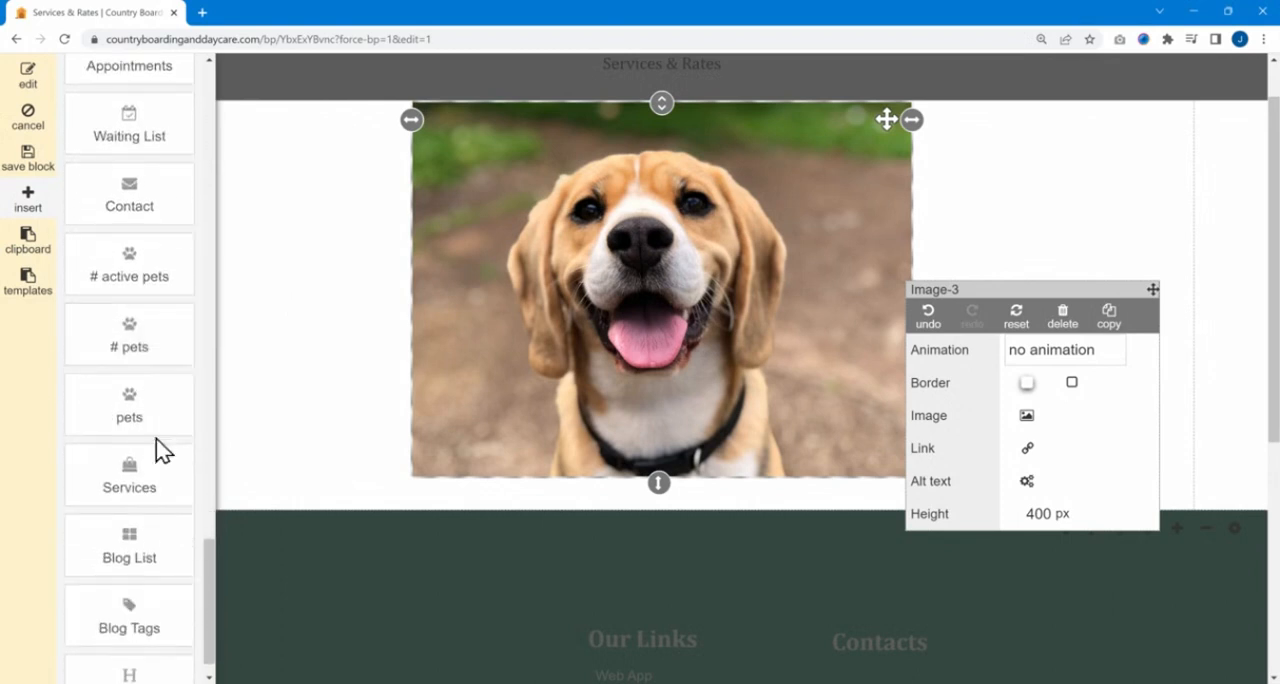
pyautogui.scroll(-1, 143, 437)
pyautogui.scroll(2, 100, 405)
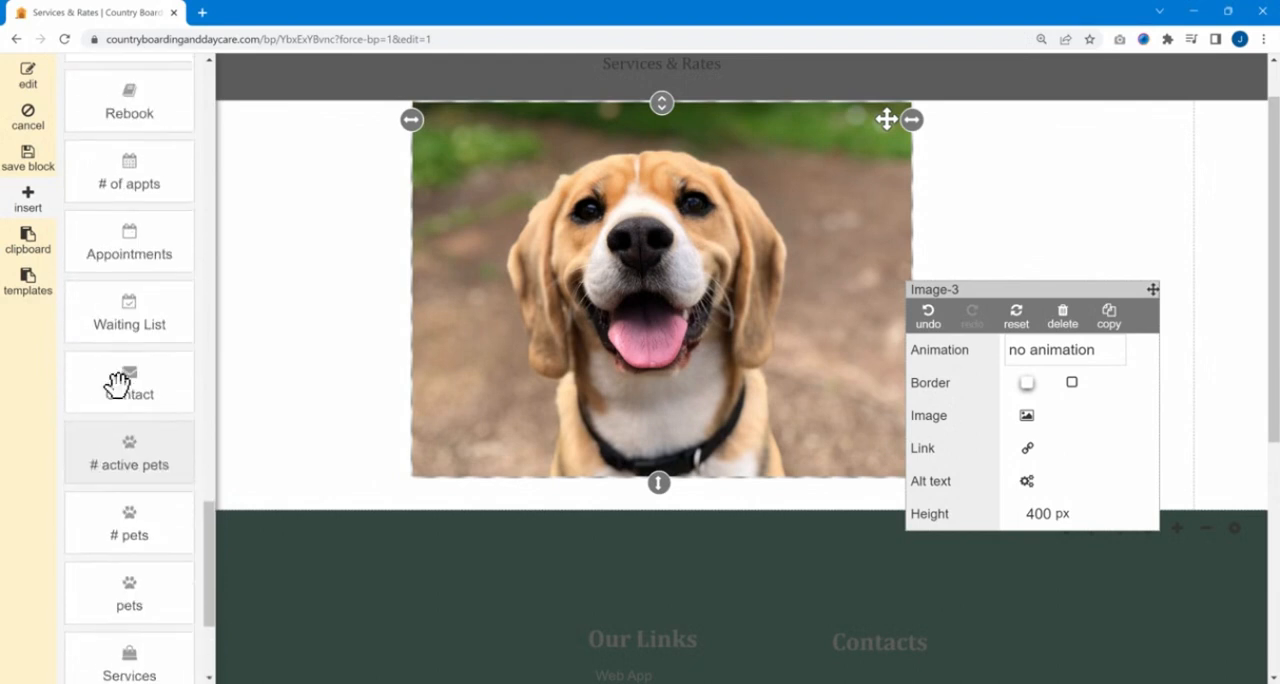
pyautogui.scroll(1, 118, 384)
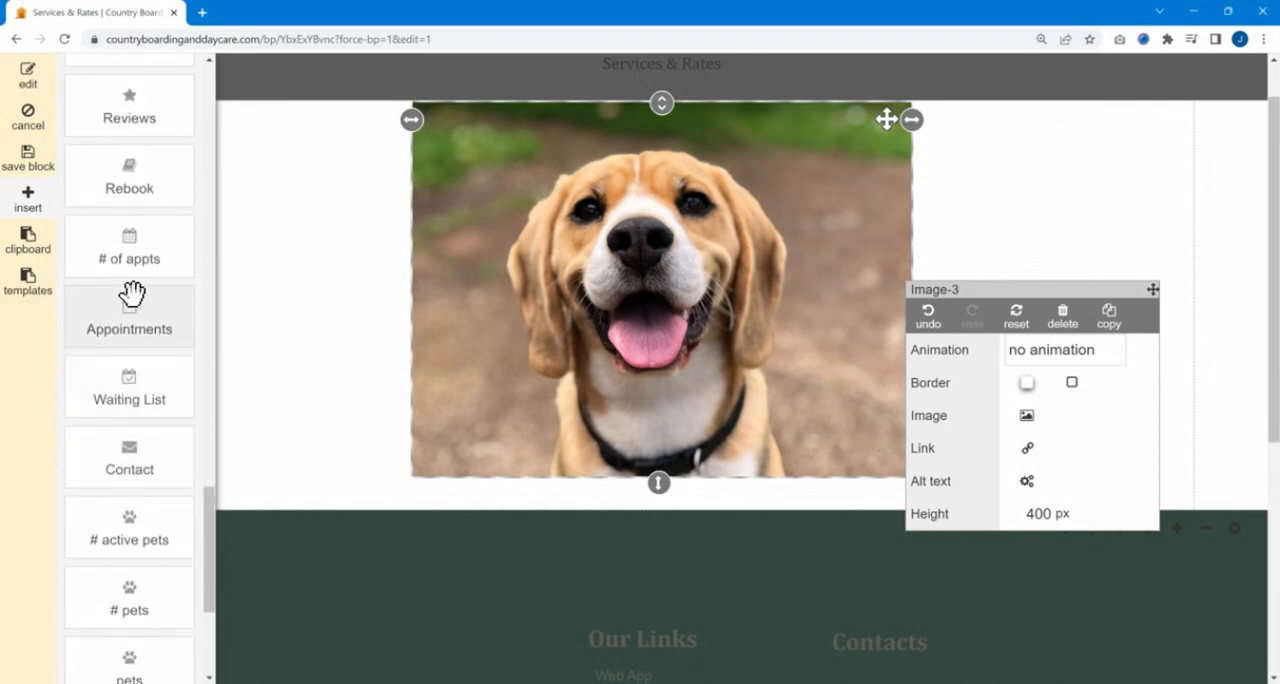
pyautogui.scroll(-4, 130, 298)
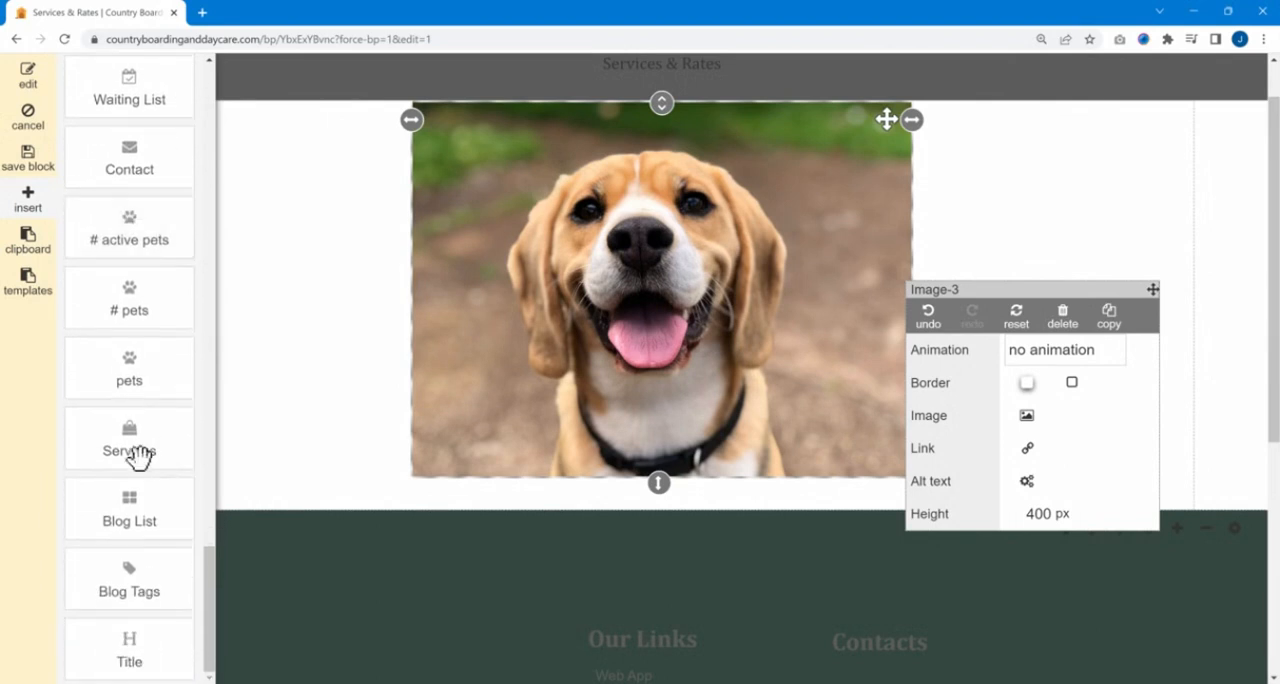
# Insert a Services widget into the block below the text and close its category options without changes.
pyautogui.moveTo(157, 442); pyautogui.dragTo(398, 459)
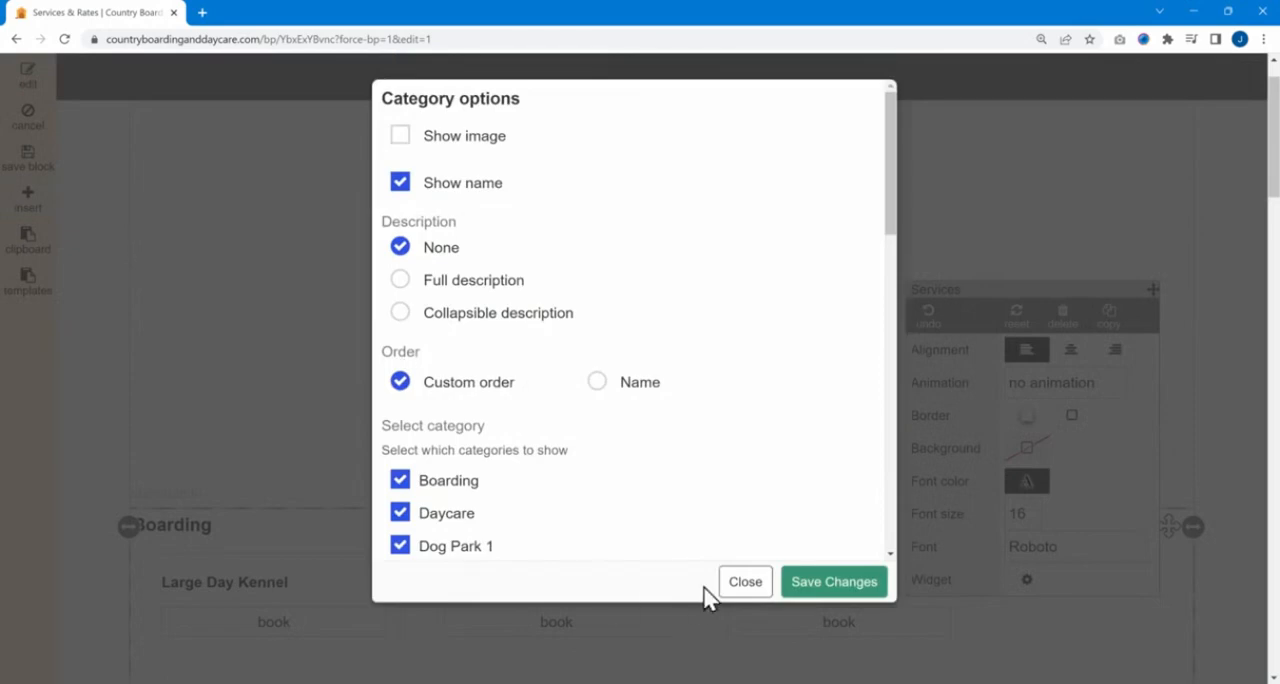
pyautogui.click(742, 590)
pyautogui.scroll(-3, 300, 520)
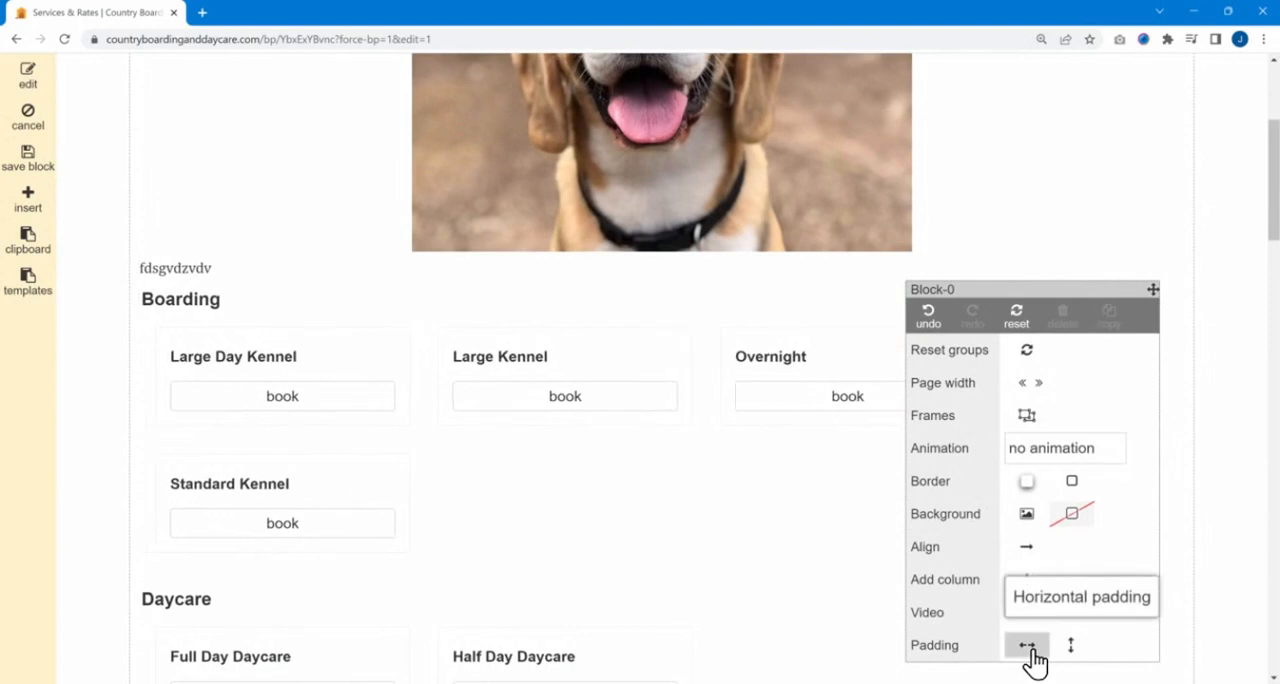
# Select the Services widget and set its category options to show the image and a collapsible description.
pyautogui.click(1068, 652)
pyautogui.click(338, 371)
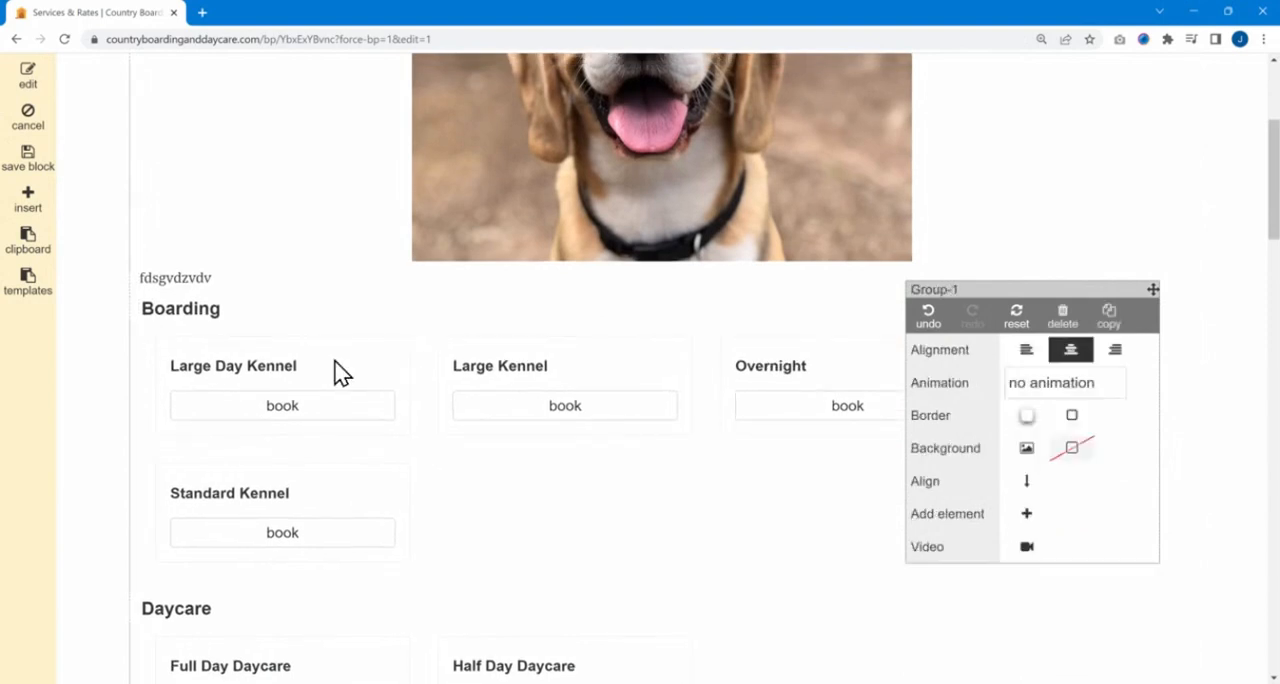
pyautogui.click(338, 371)
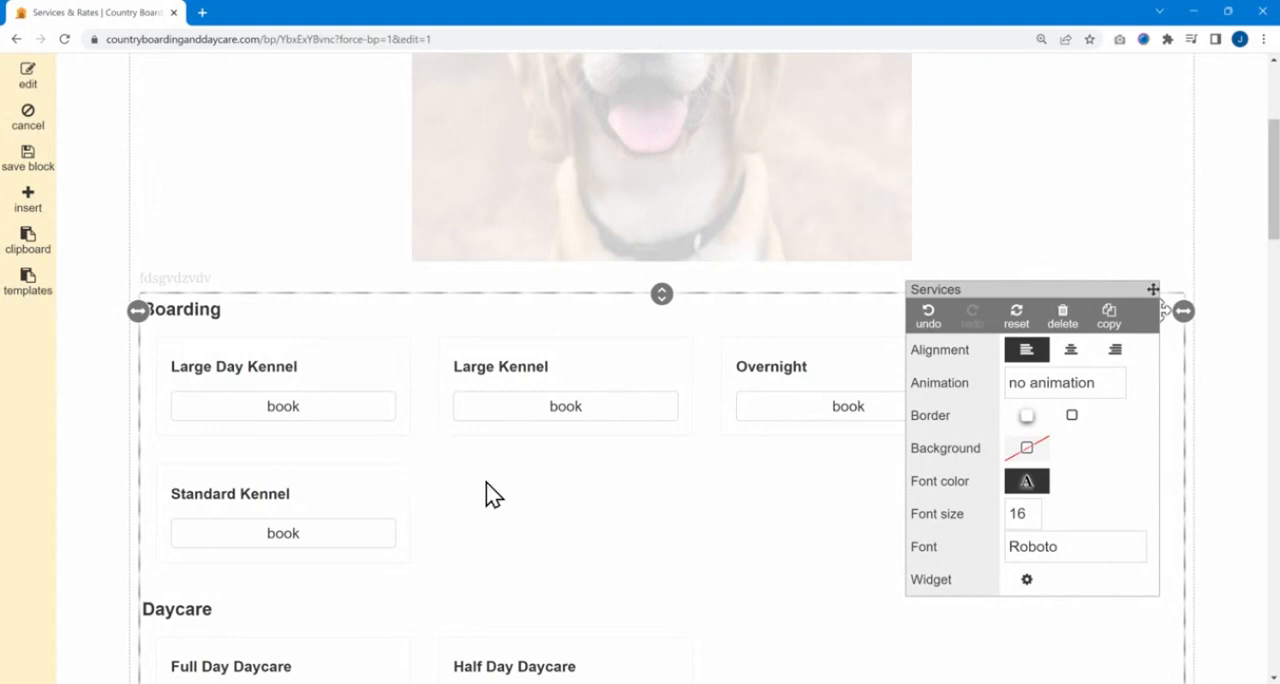
pyautogui.scroll(-2, 486, 482)
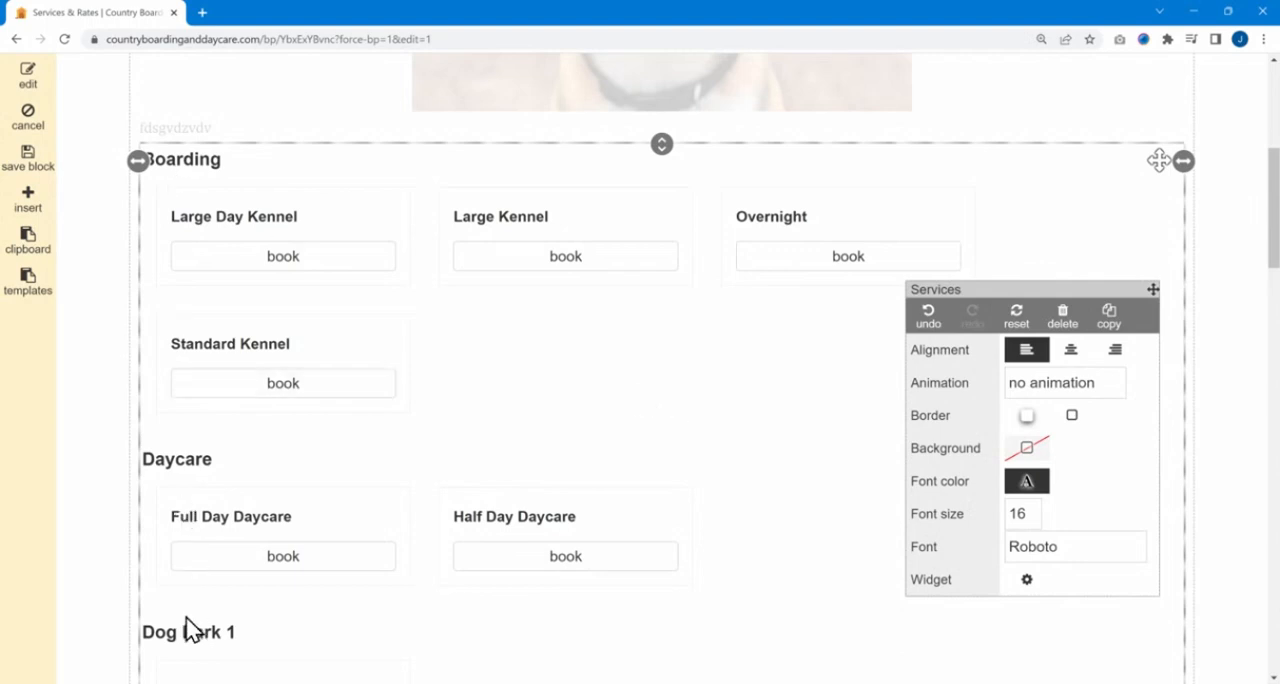
pyautogui.click(1024, 583)
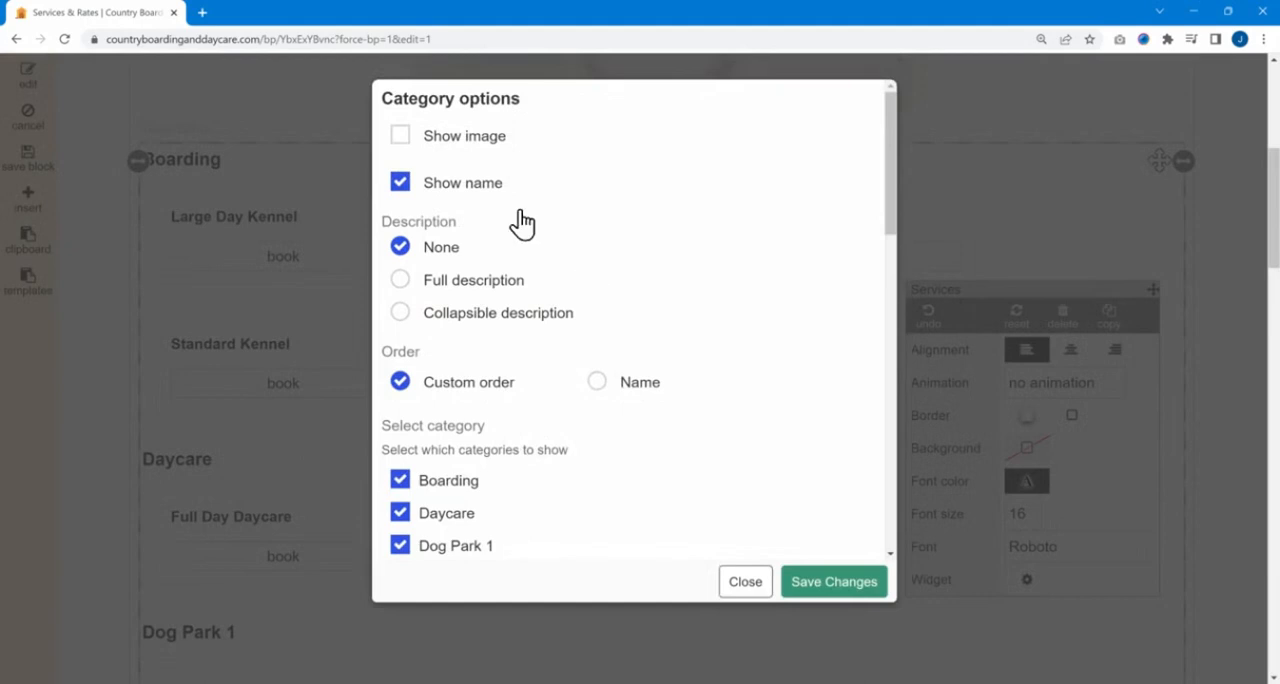
pyautogui.click(436, 143)
pyautogui.click(445, 318)
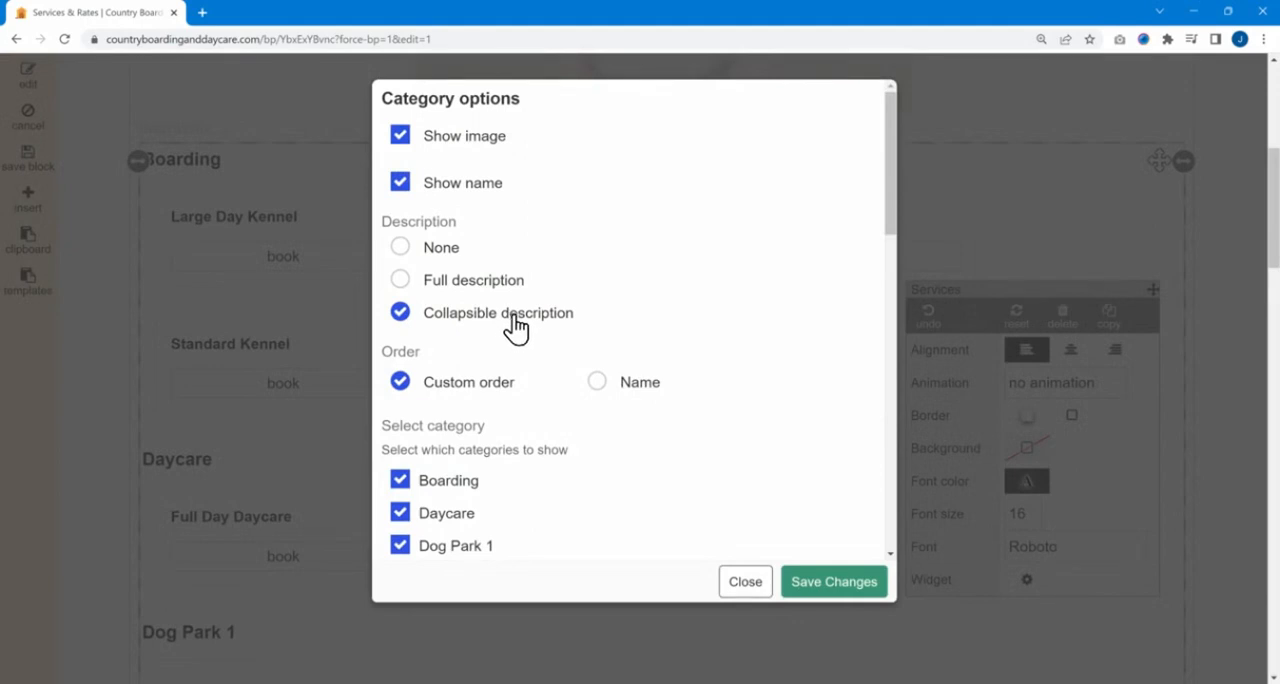
# Limit the categories shown in the Services widget to Boarding by deselecting all the others.
pyautogui.scroll(-6, 515, 315)
pyautogui.scroll(1, 461, 350)
pyautogui.click(440, 197)
pyautogui.click(438, 228)
pyautogui.click(438, 261)
pyautogui.click(440, 328)
pyautogui.click(440, 360)
pyautogui.click(445, 296)
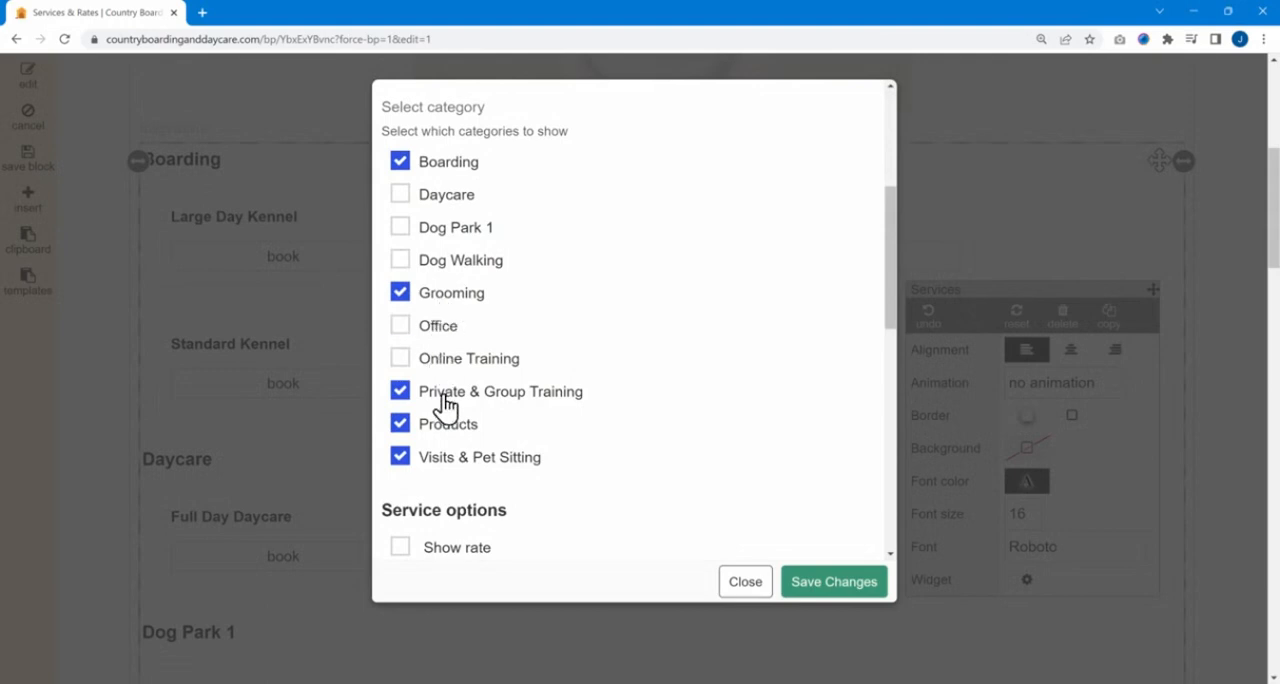
pyautogui.click(450, 393)
pyautogui.click(449, 457)
pyautogui.click(449, 426)
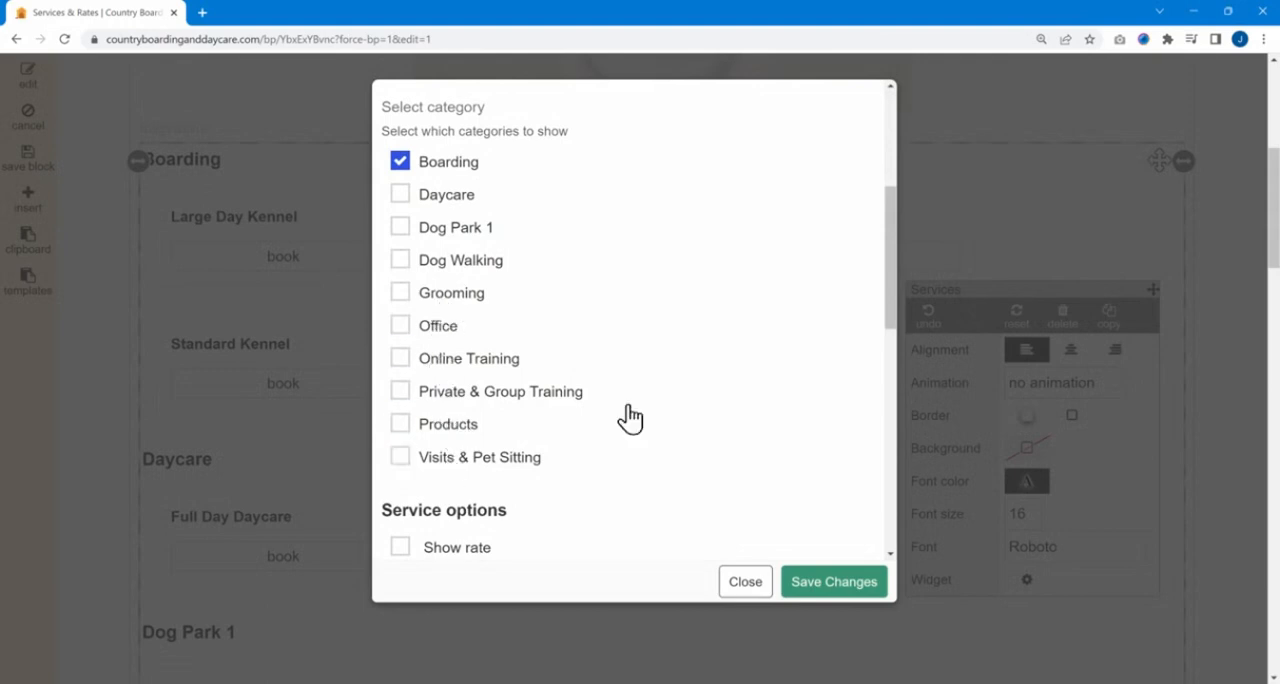
# Enable Show rate and Show image in the service options and save the widget changes.
pyautogui.scroll(-2, 640, 395)
pyautogui.scroll(2, 640, 397)
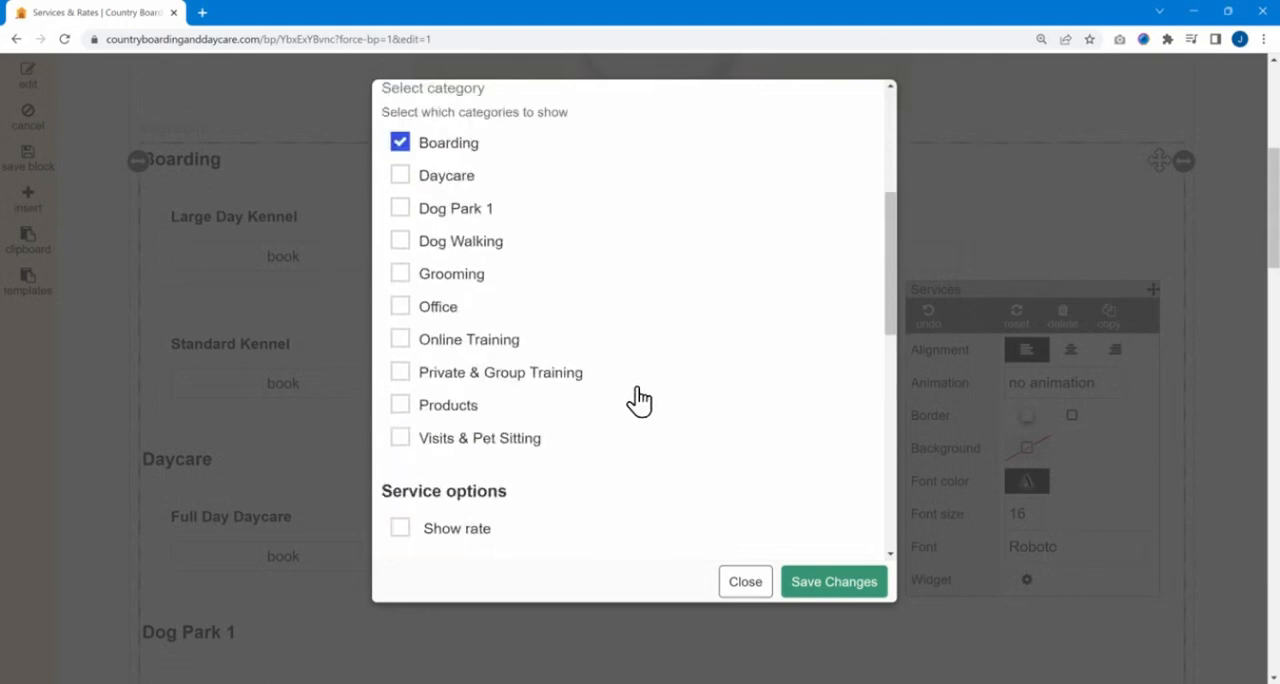
pyautogui.scroll(-2, 570, 450)
pyautogui.click(462, 418)
pyautogui.click(466, 450)
pyautogui.scroll(-1, 640, 490)
pyautogui.scroll(-1, 640, 490)
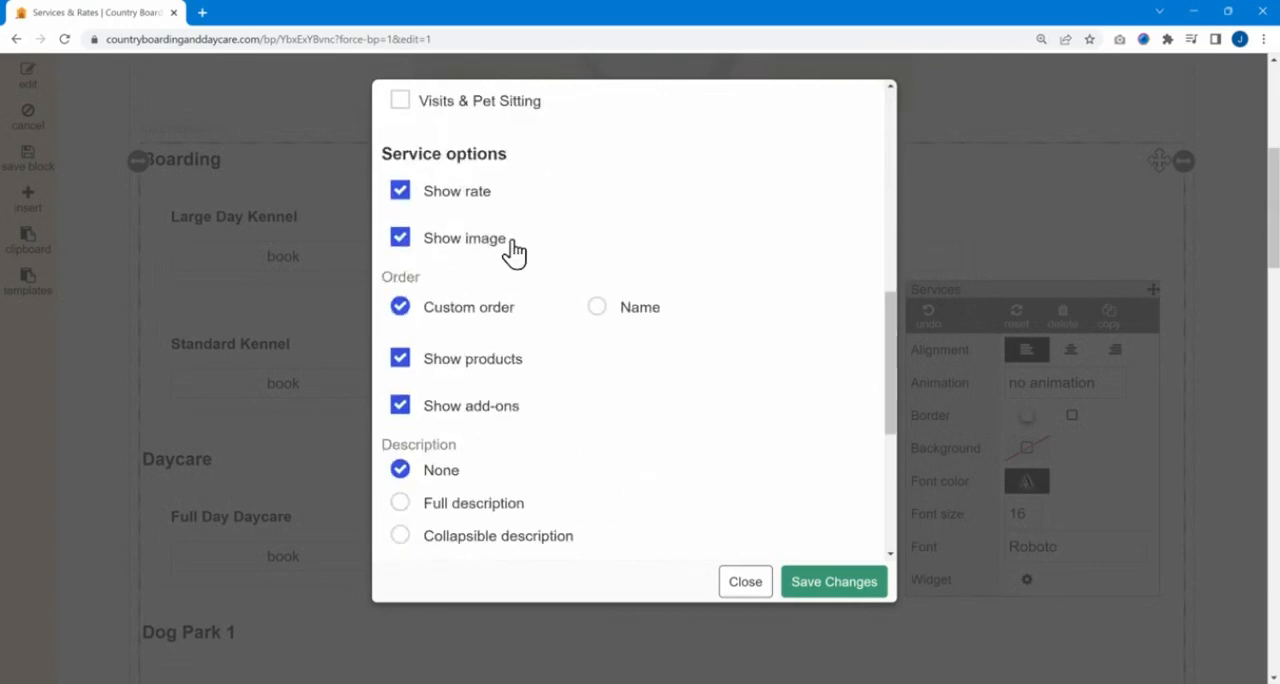
pyautogui.scroll(-3, 543, 491)
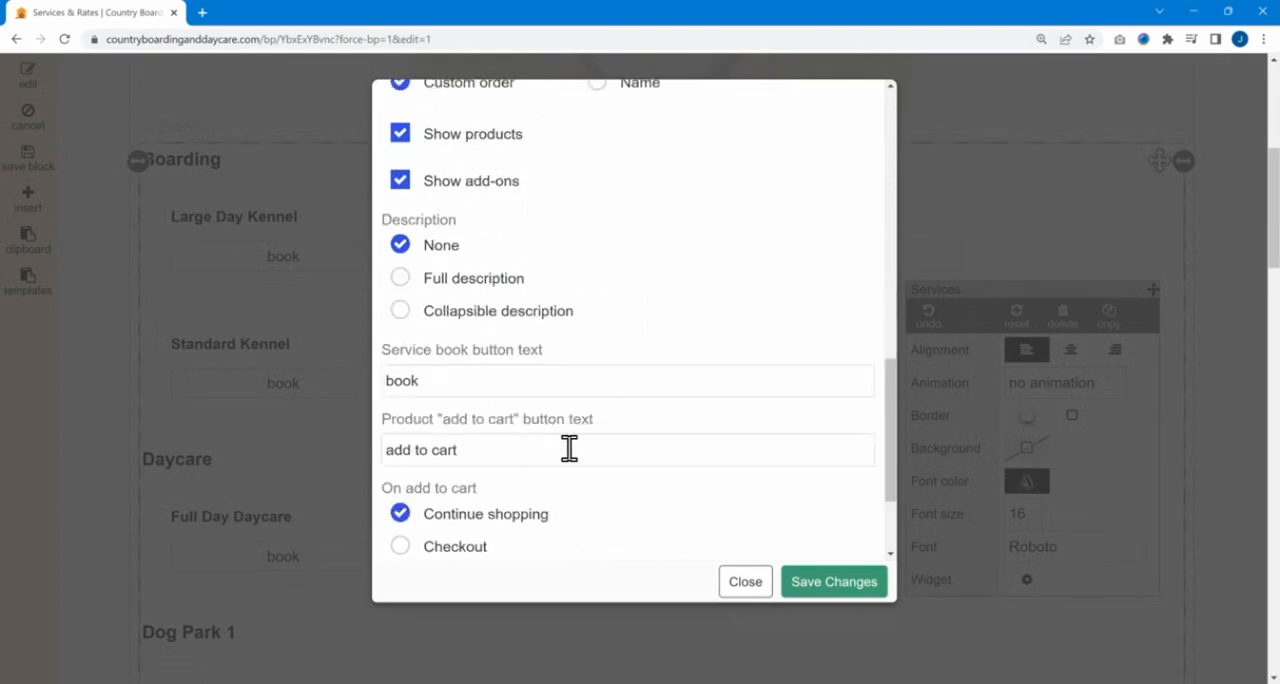
pyautogui.scroll(-1, 810, 585)
pyautogui.click(810, 585)
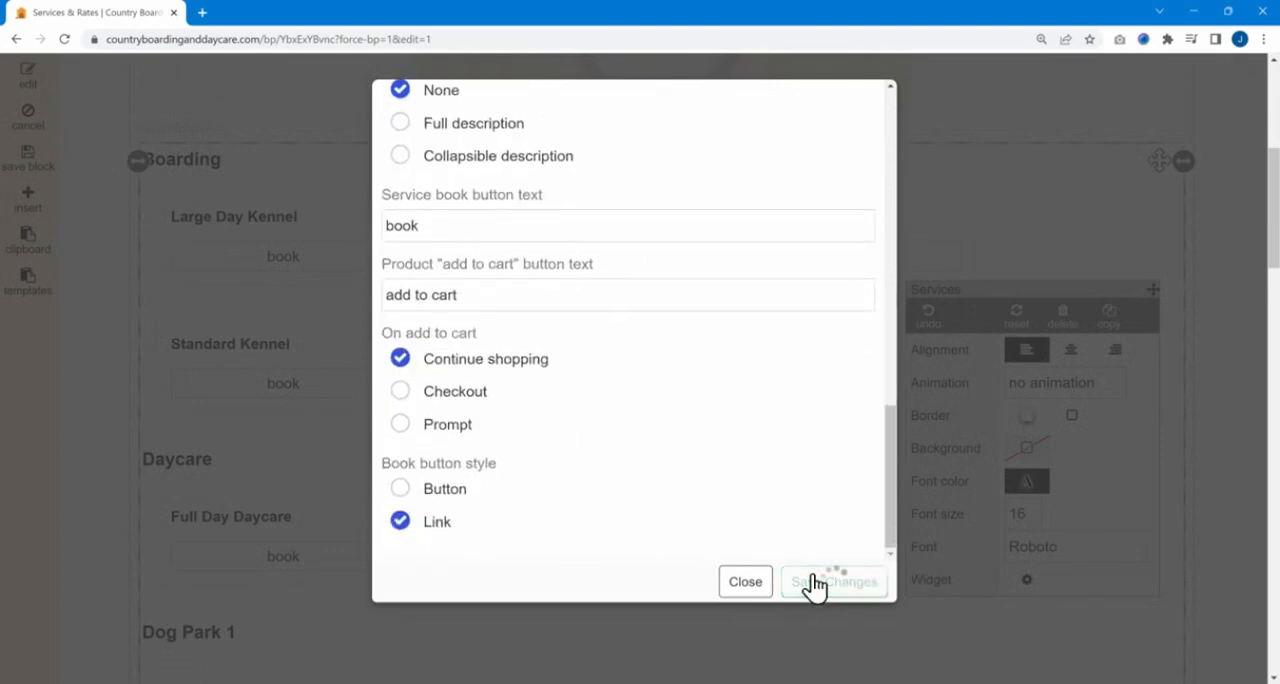
# Narrow the Services widget to the width of the beagle image above and keep it selected.
pyautogui.scroll(-2, 600, 395)
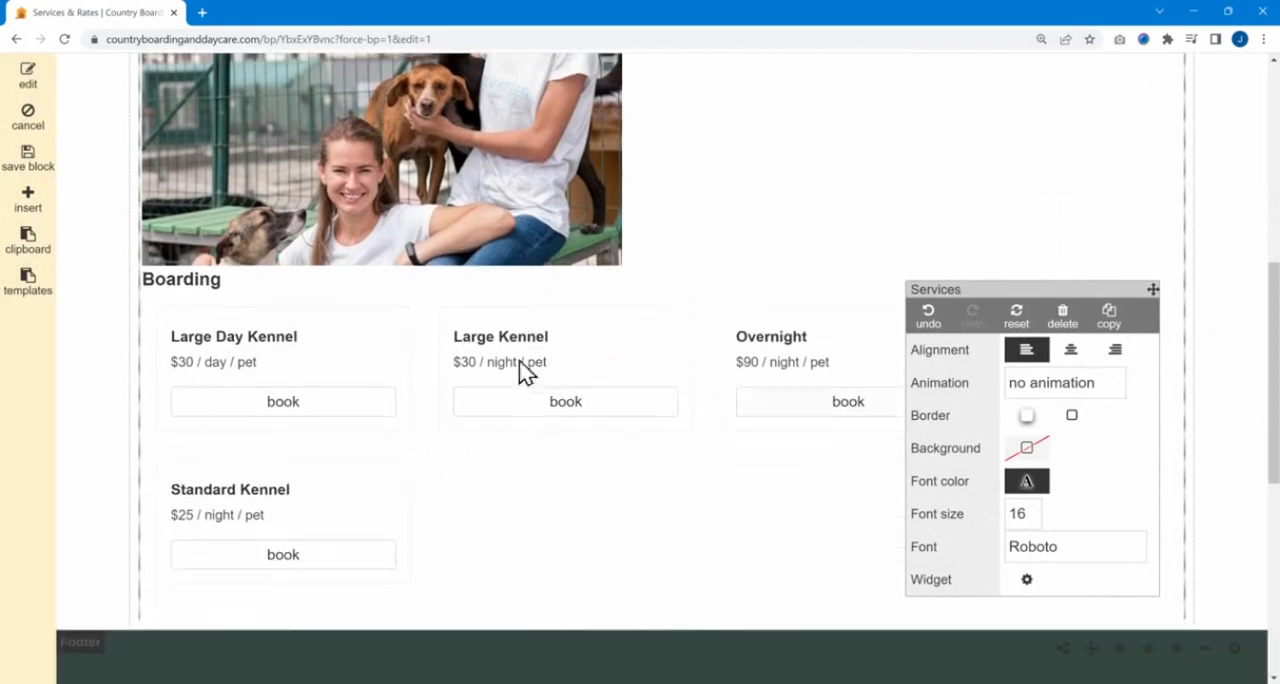
pyautogui.scroll(-1, 458, 344)
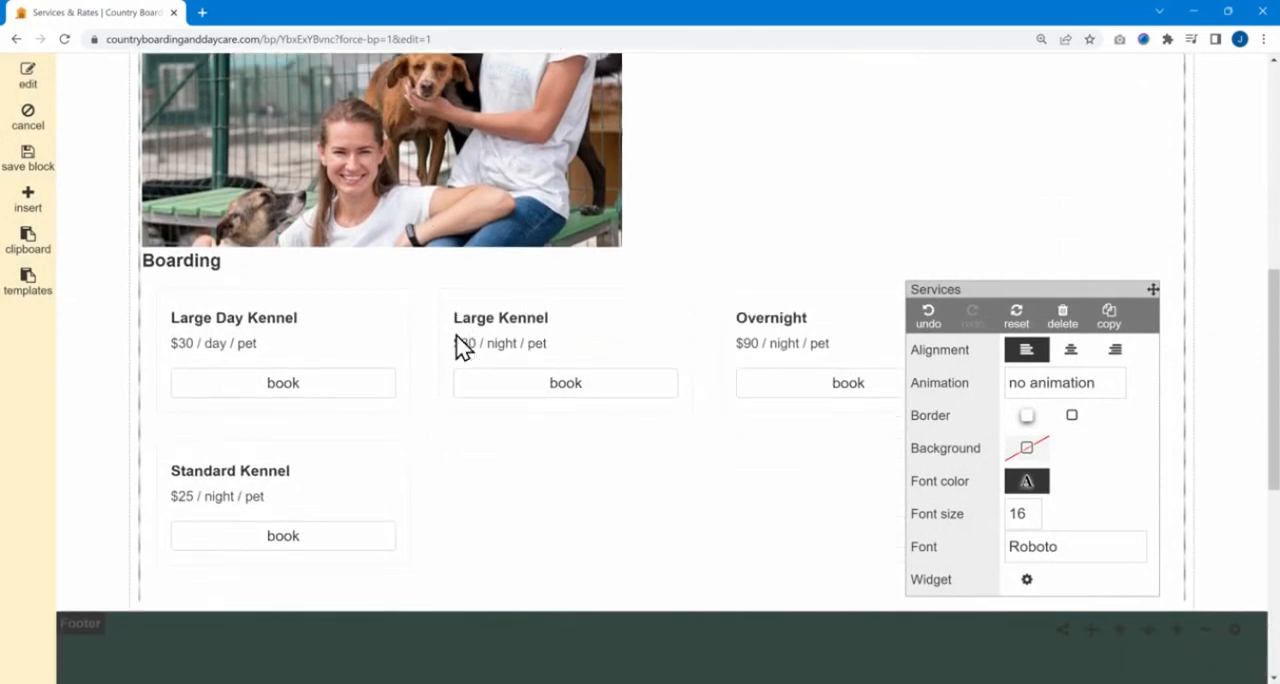
pyautogui.scroll(1, 282, 162)
pyautogui.moveTo(1158, 122); pyautogui.dragTo(911, 123)
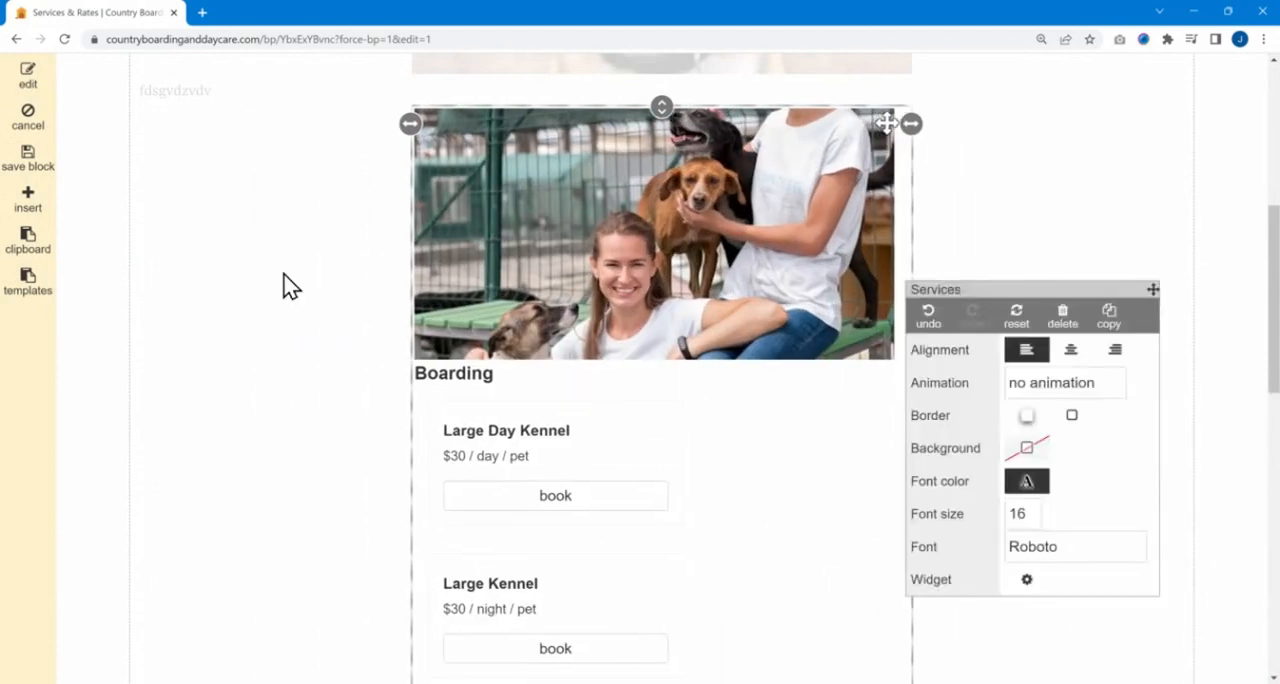
pyautogui.click(288, 282)
pyautogui.click(544, 230)
pyautogui.scroll(5, 392, 337)
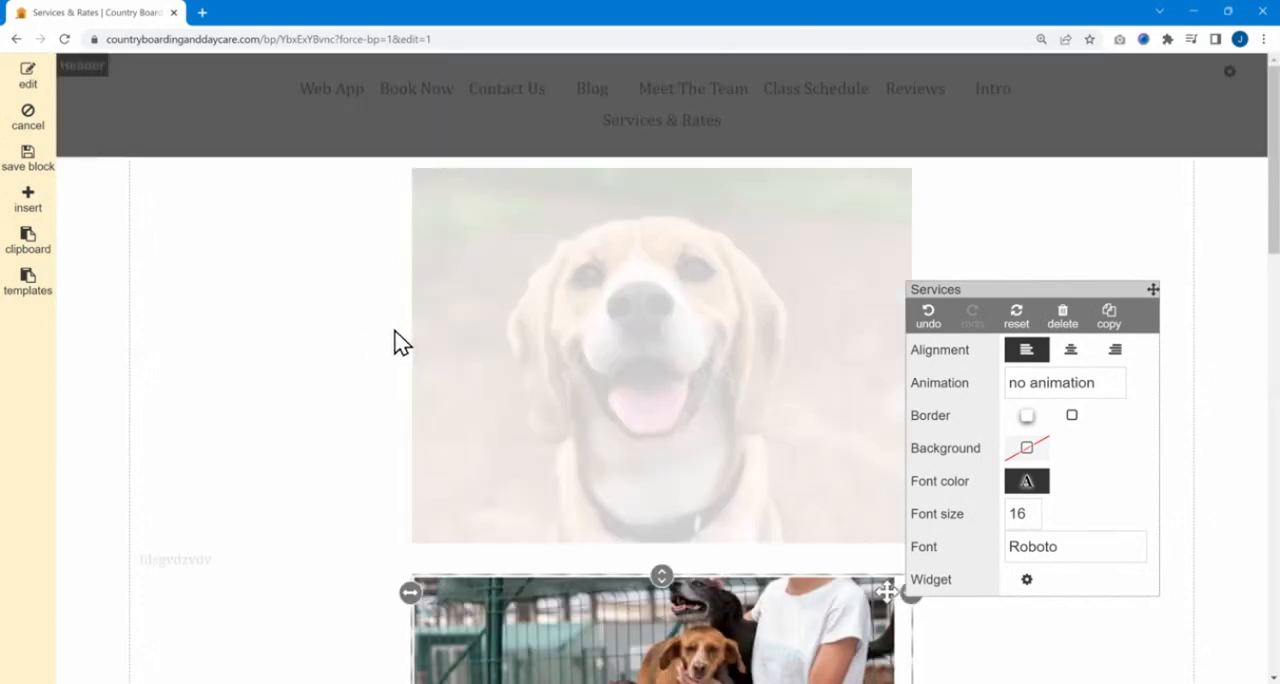